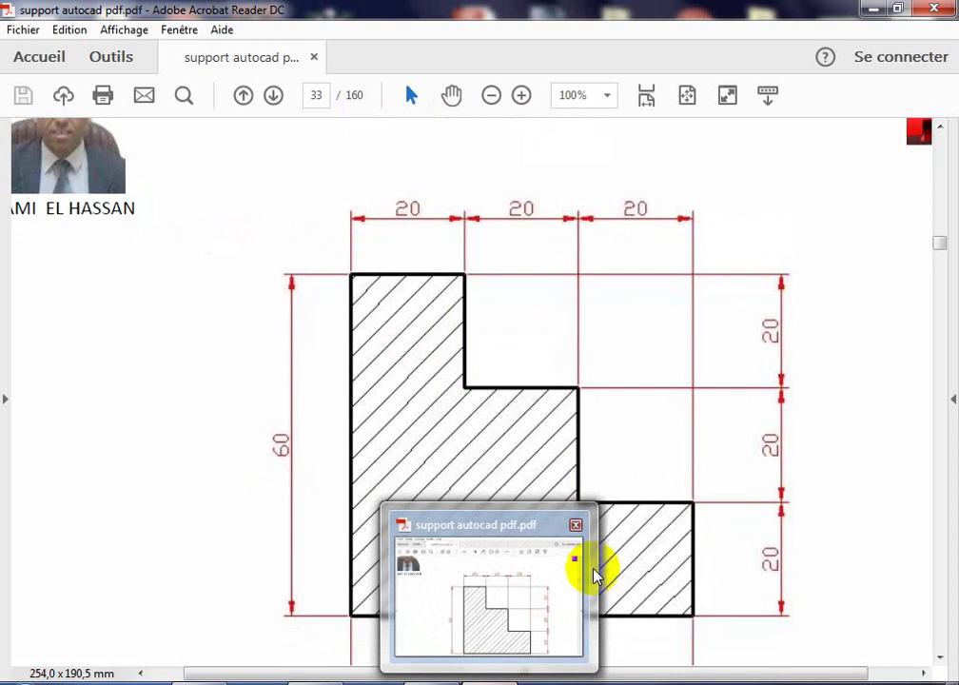
Step: Draw the 60-unit vertical left side of the profile and centre it in view
scroll(732, 540, "down", 1)
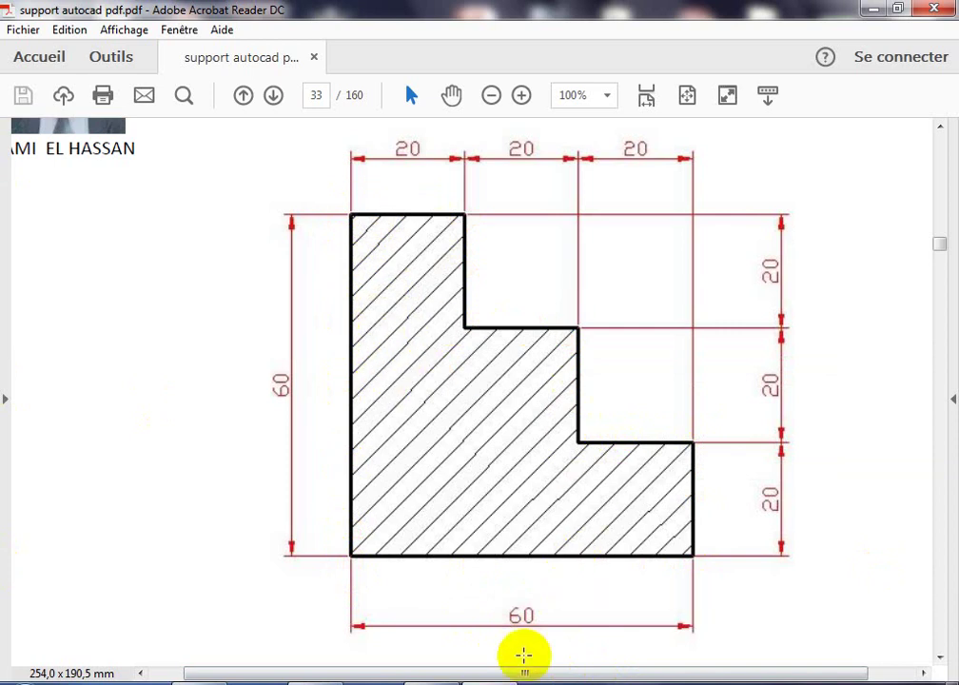
left_click(433, 681)
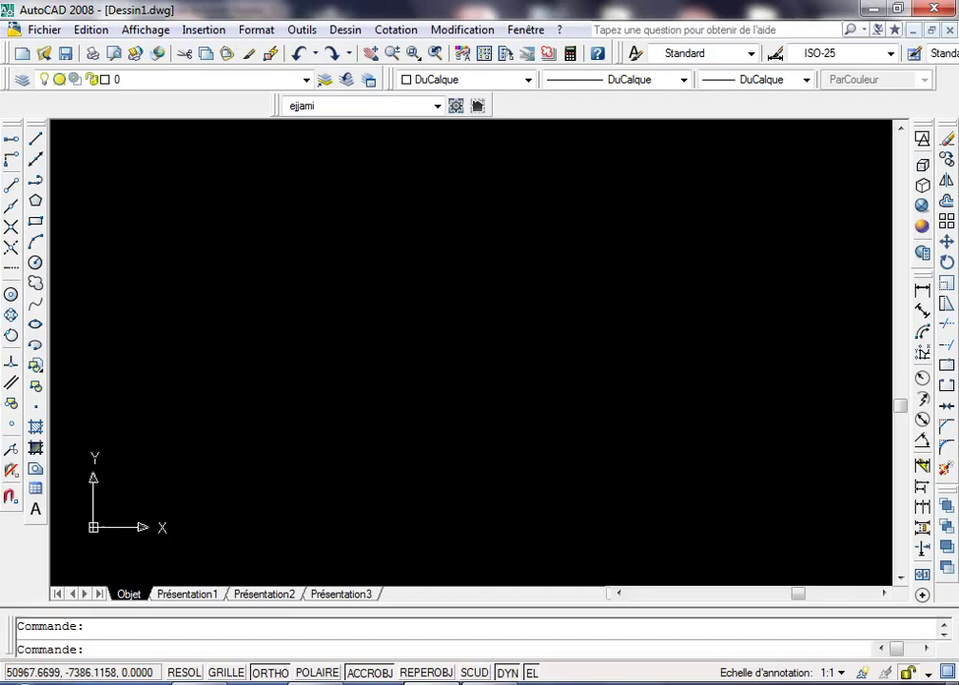
left_click(35, 140)
left_click(319, 194)
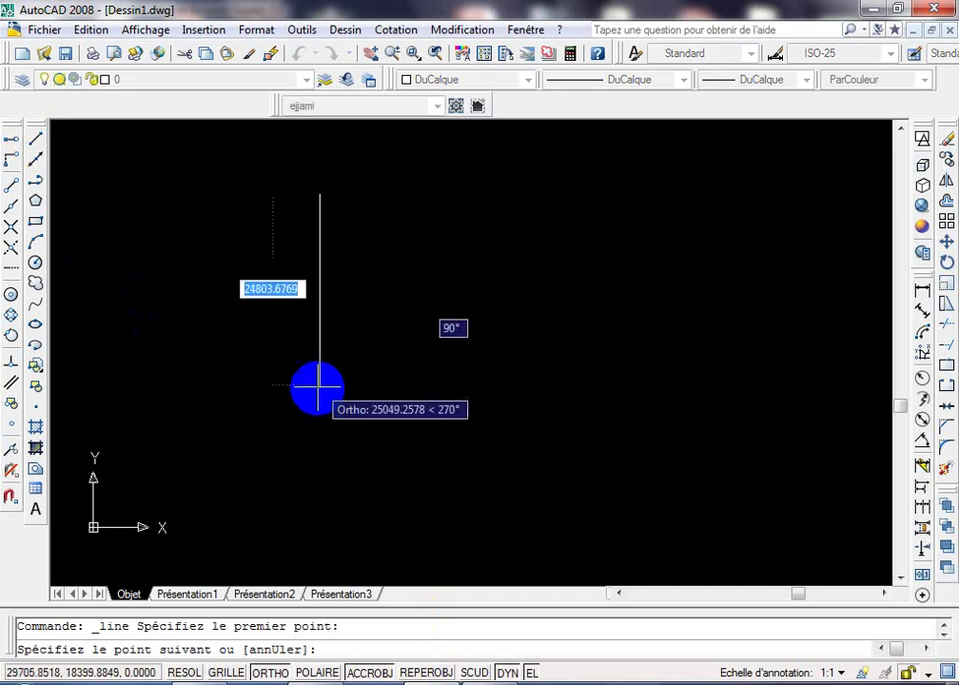
type("60")
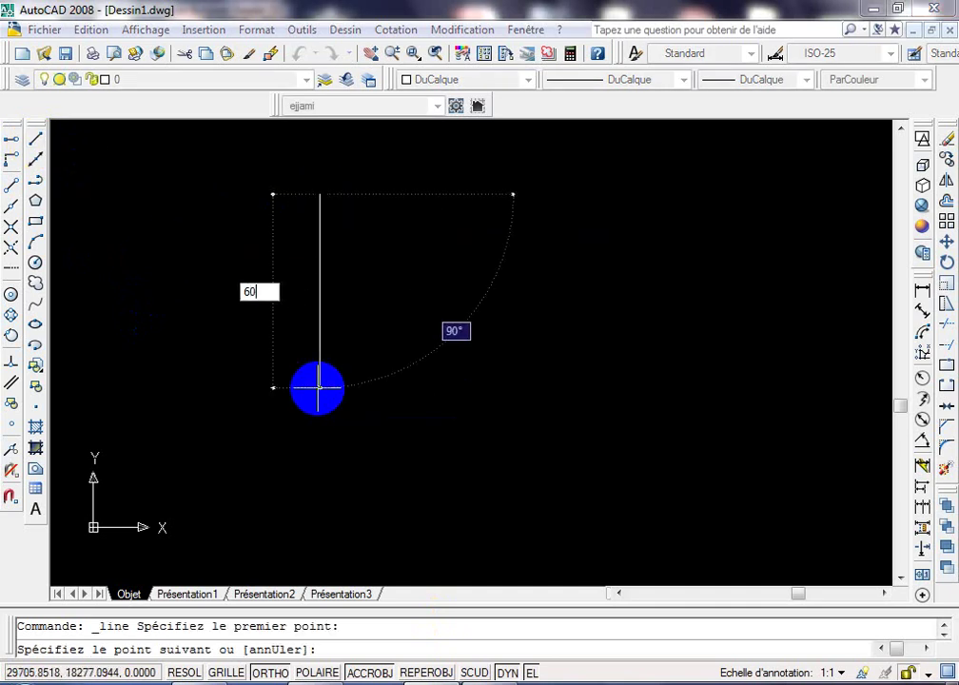
key("Return")
key("Return")
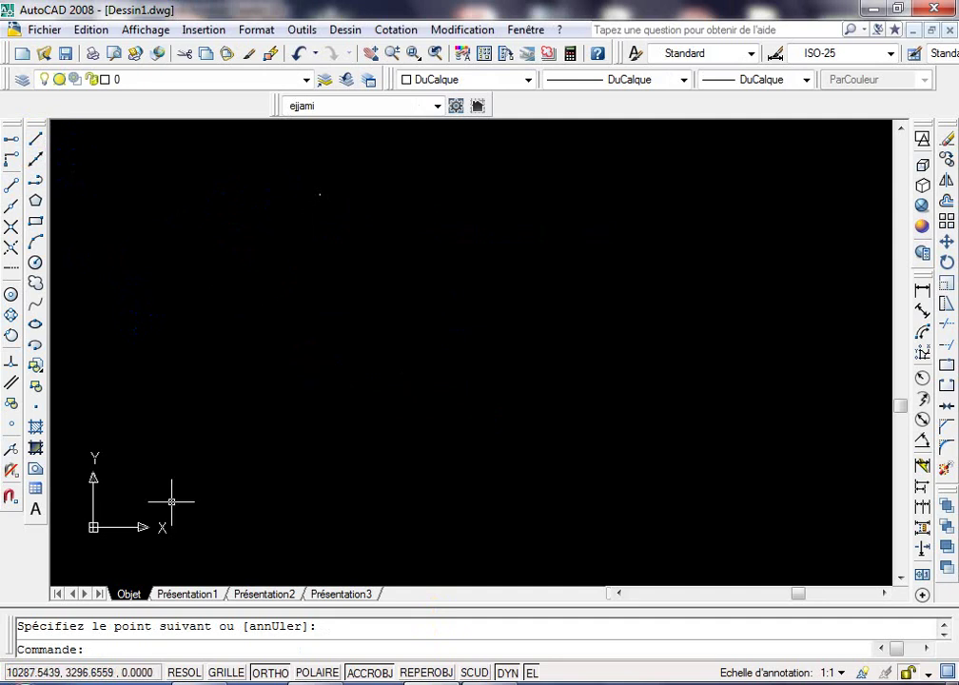
left_click(481, 274)
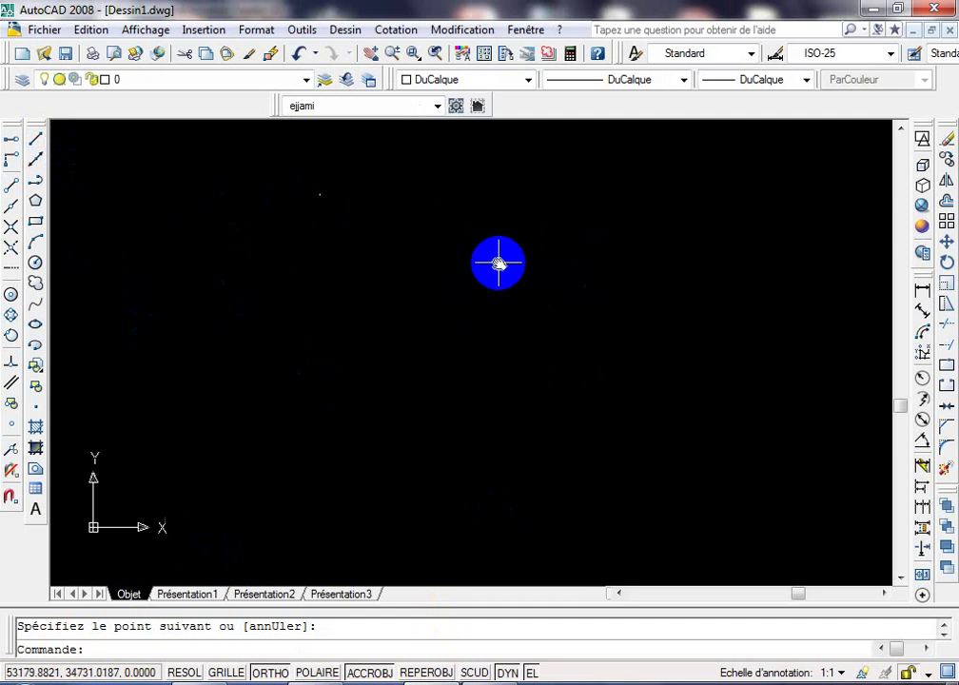
middle_click(498, 262)
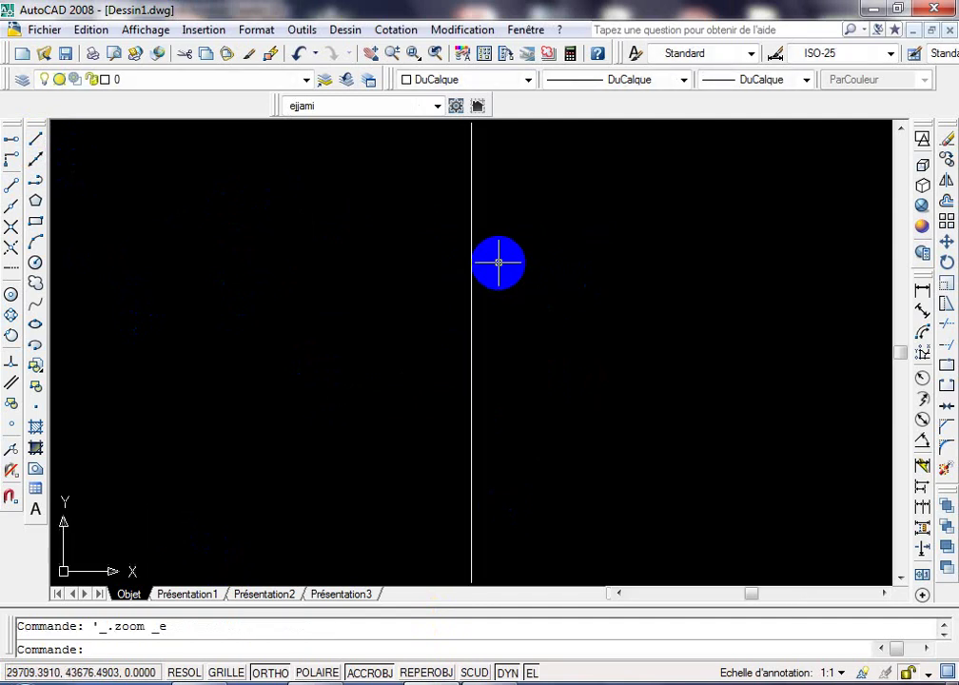
scroll(498, 263, "down", 5)
mouse_move(498, 262)
middle_mouse_down()
mouse_move(375, 310)
mouse_move(321, 295)
middle_mouse_up()
scroll(374, 310, "up", 3)
scroll(318, 297, "up", 1)
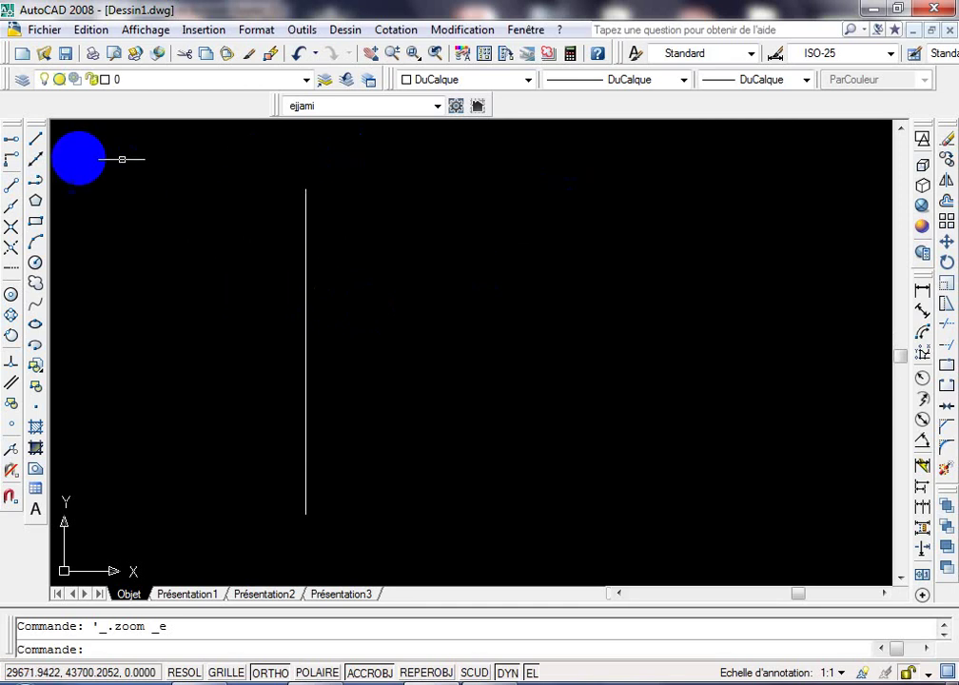
Step: Draw the 60-unit bottom edge, then the first 20-unit rise and 20-unit step left
left_click(36, 139)
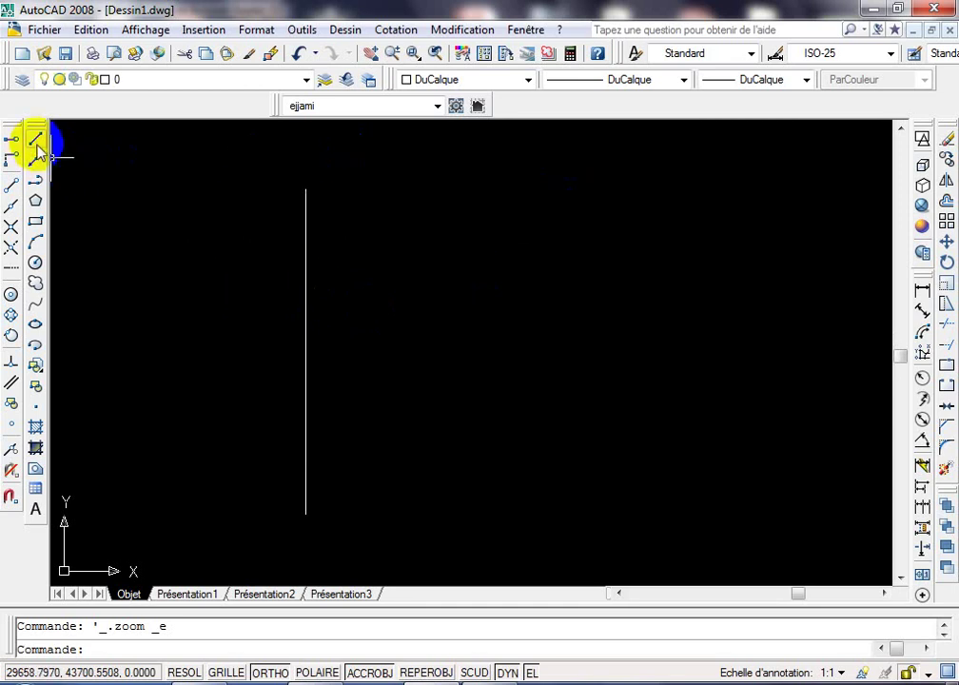
left_click(303, 513)
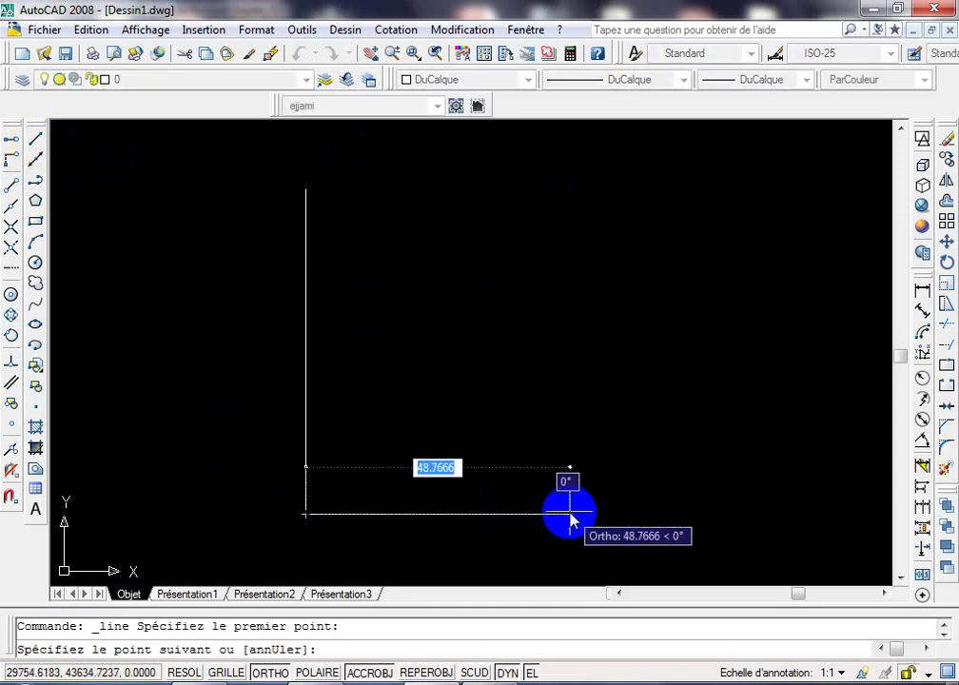
type("60")
key("Return")
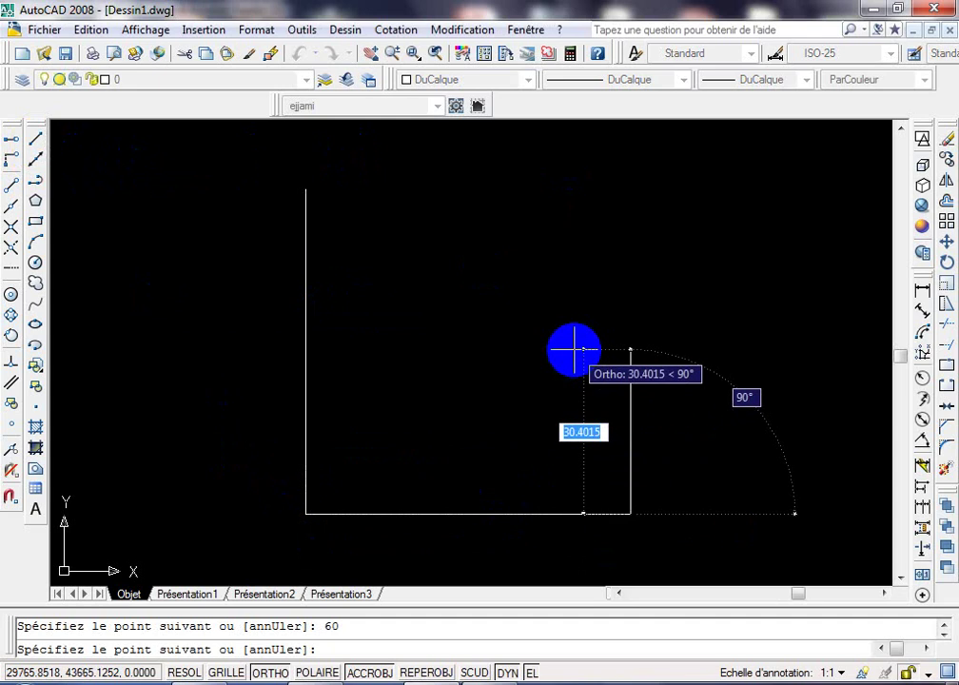
type("20")
key("Return")
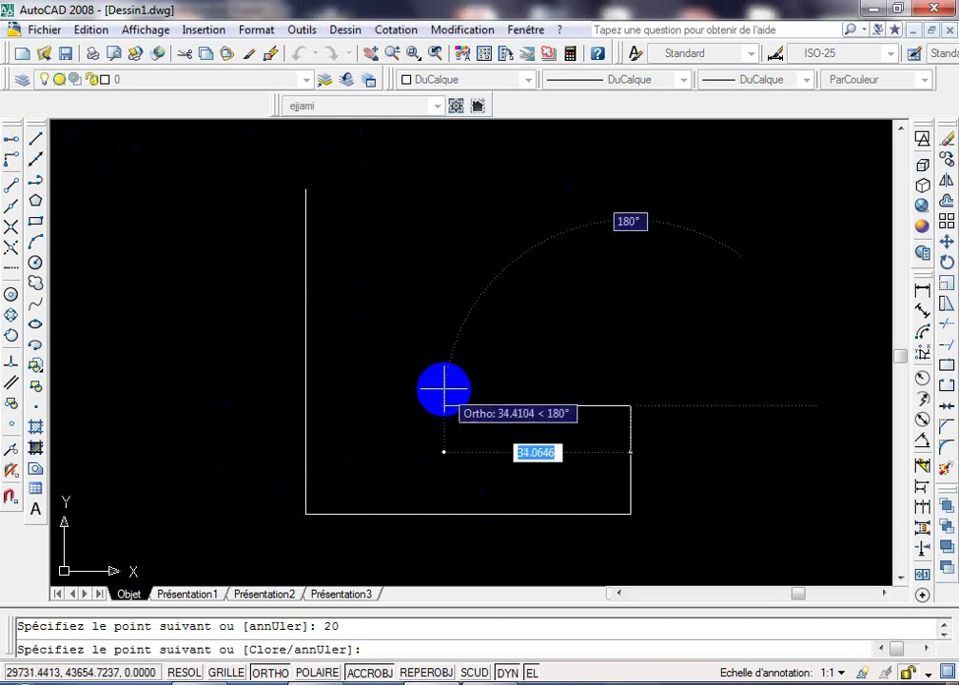
type("20")
key("Return")
key("Return")
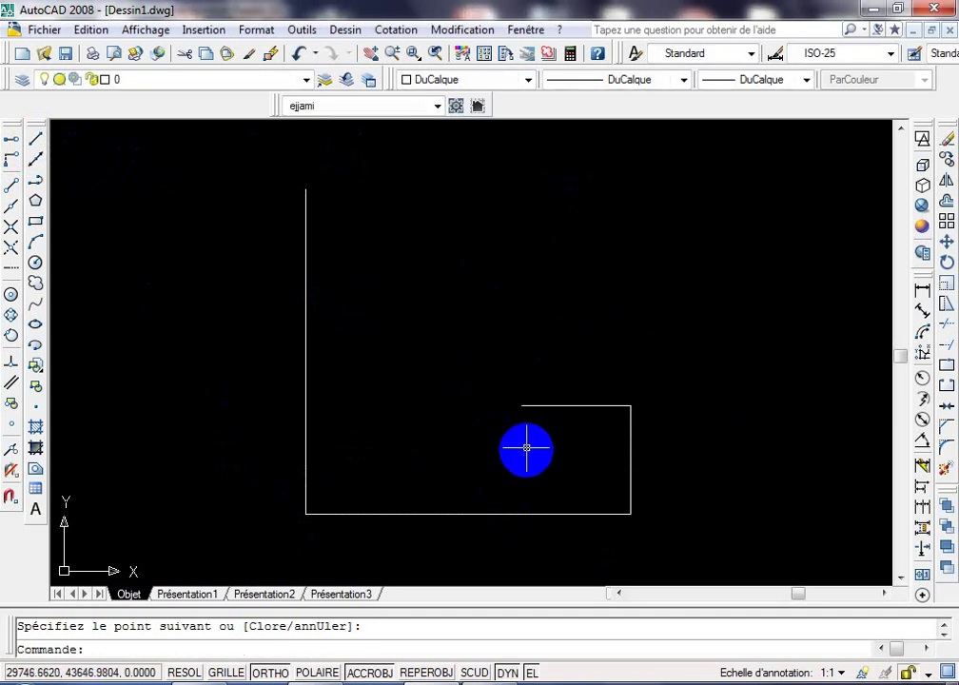
Step: Draw the second step: a 20-unit rise and a 20-unit run left
left_click(36, 143)
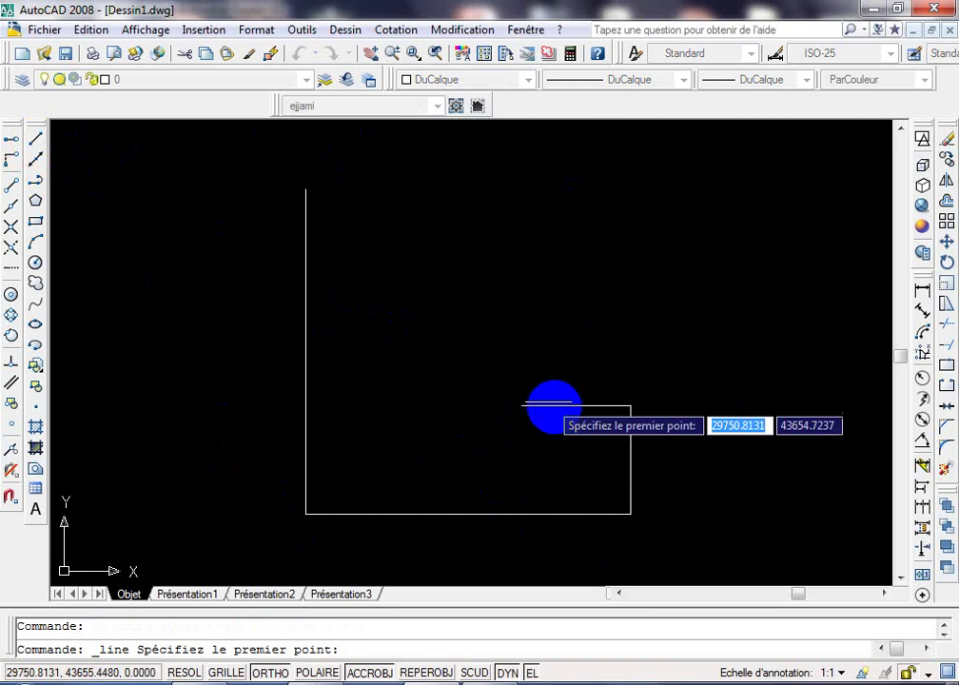
left_click(521, 405)
type("2")
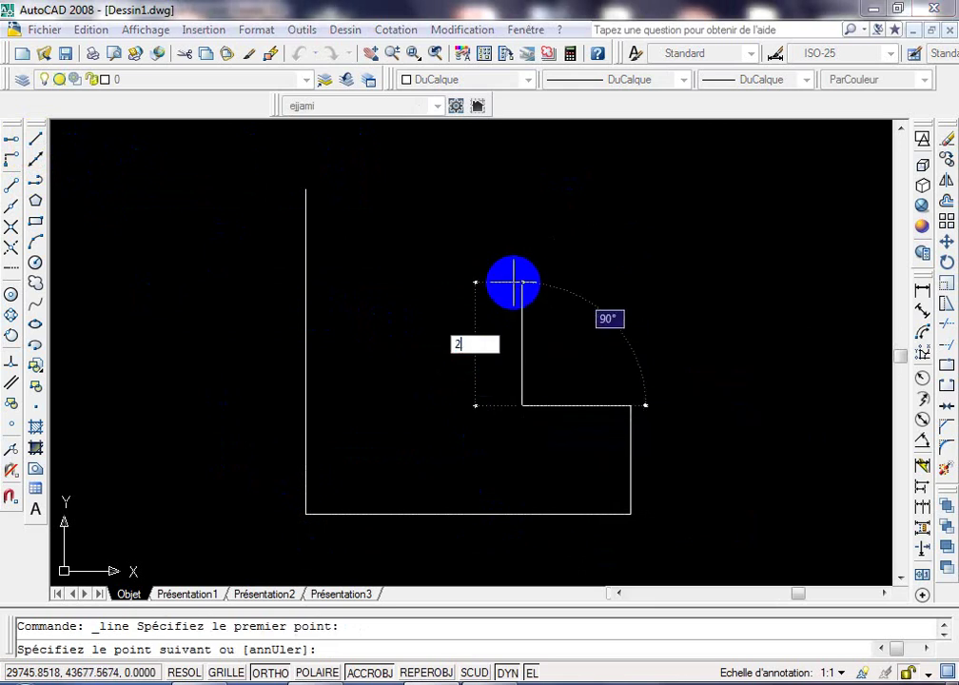
type("0")
key("Return")
type("2")
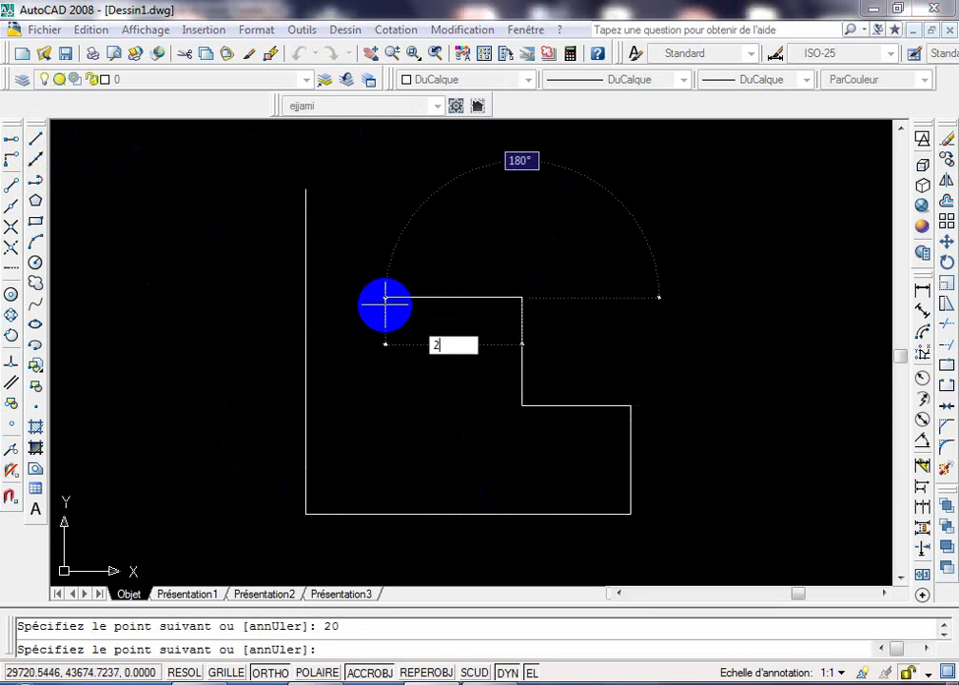
type("0")
key("Return")
key("Return")
Step: Add the last 20-unit rise and the 20-unit top edge to close the outline
left_click(36, 143)
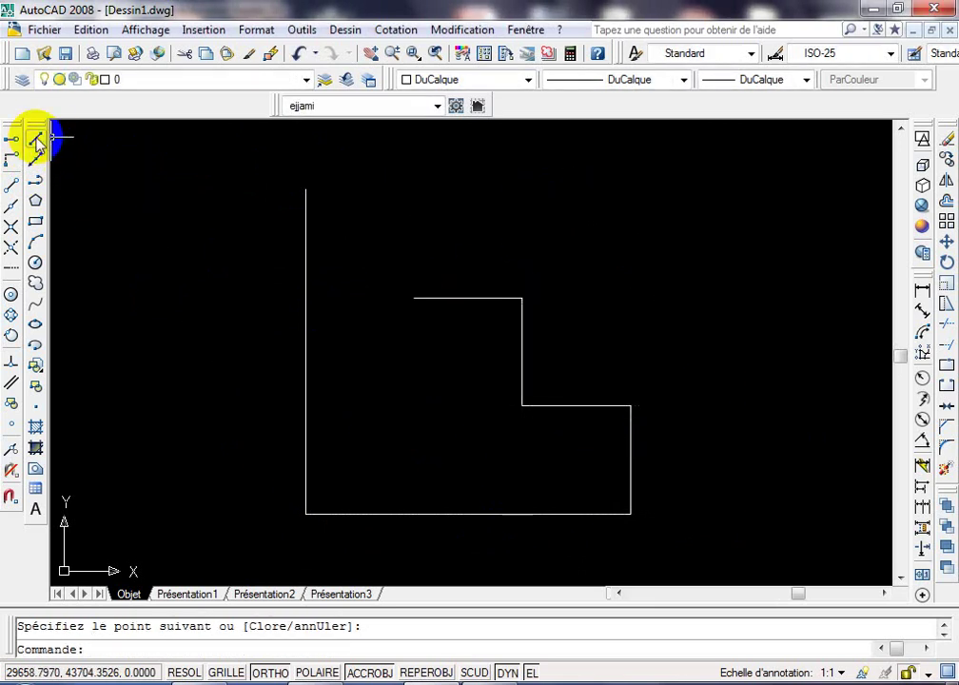
left_click(416, 296)
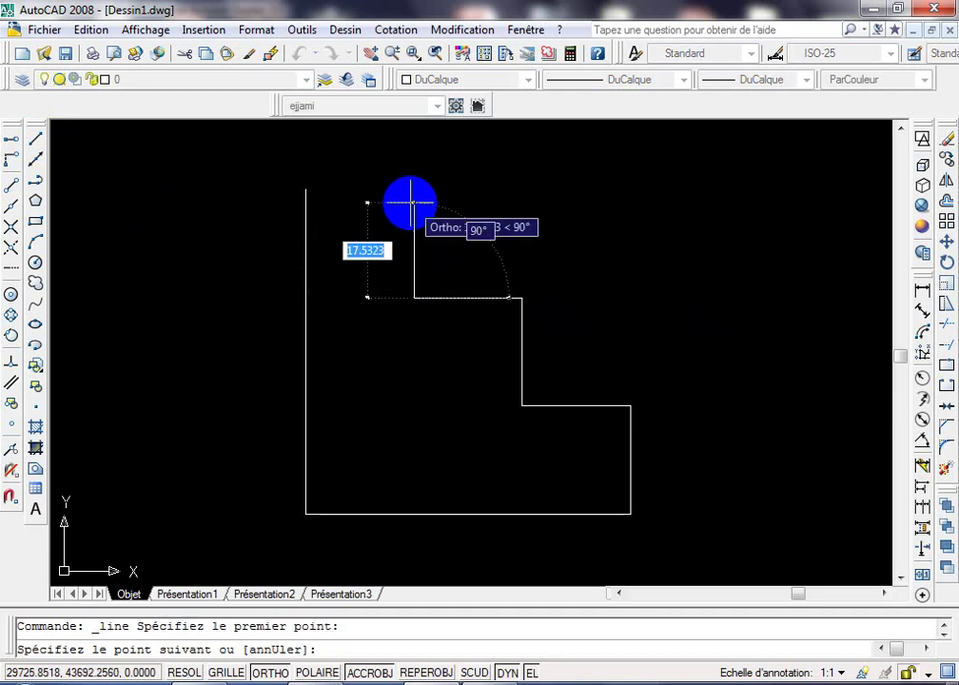
type("20")
key("Return")
key("Return")
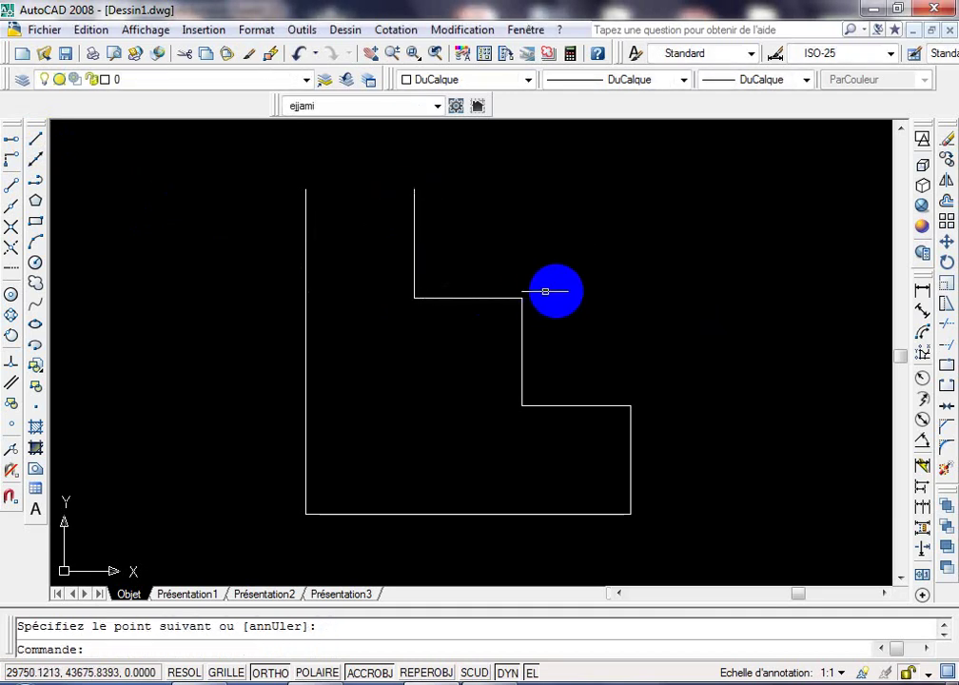
left_click(36, 143)
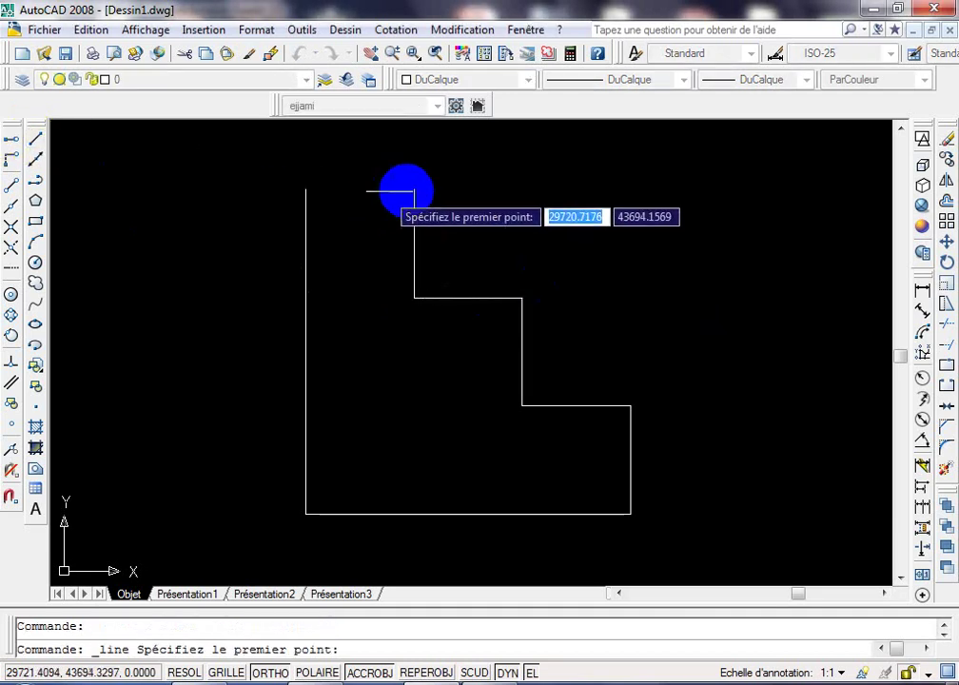
left_click(413, 189)
type("20")
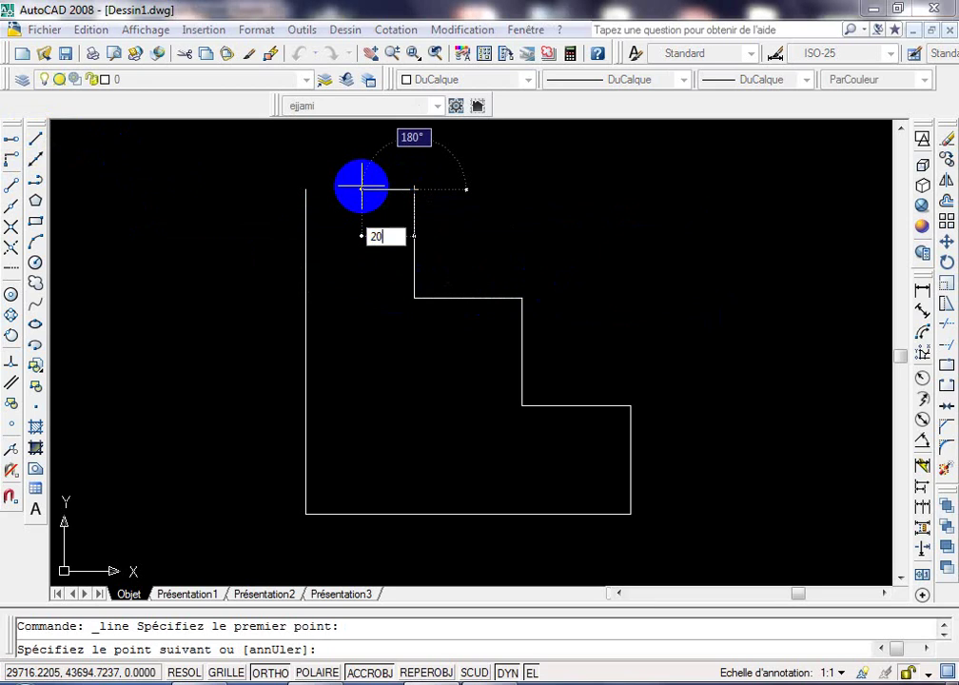
key("Return")
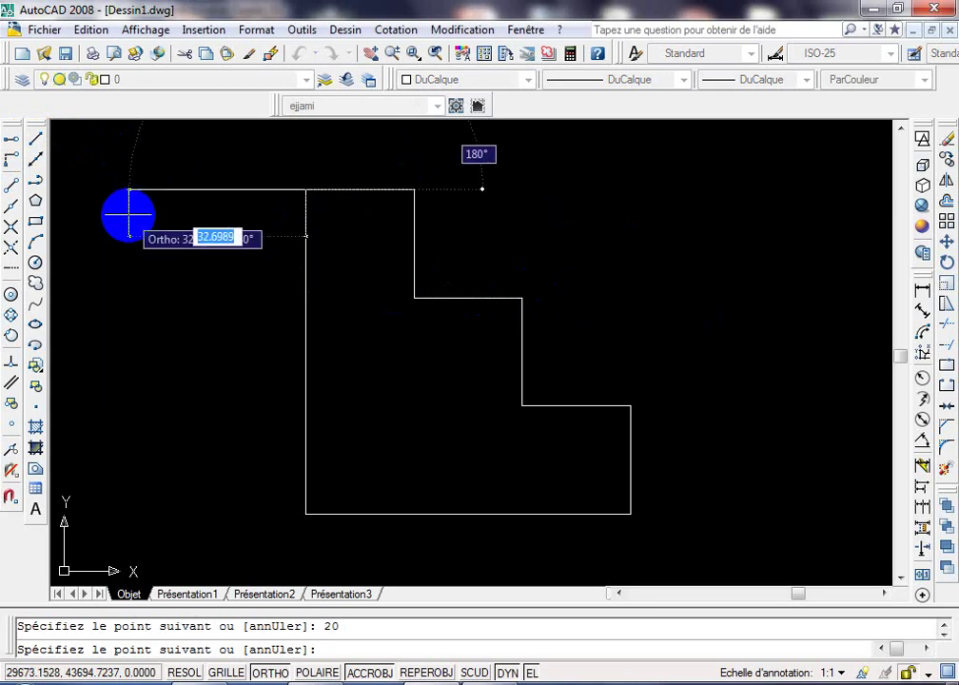
key("Escape")
middle_click_drag(437, 325, 397, 320)
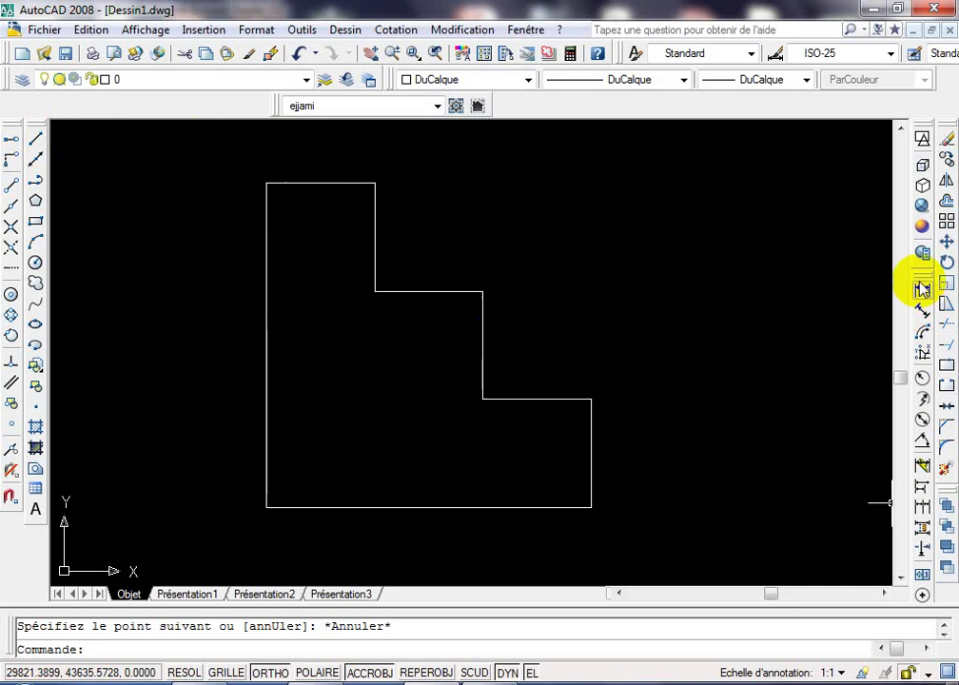
Step: Add the vertical 60 linear dimension along the left side
left_click_drag(921, 288, 670, 132)
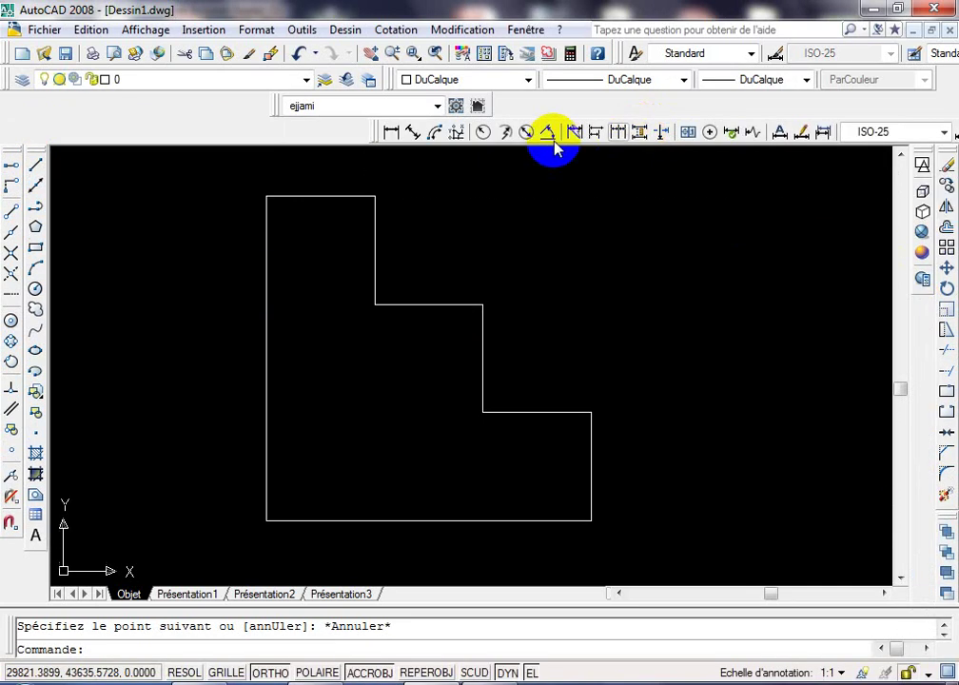
left_click(390, 132)
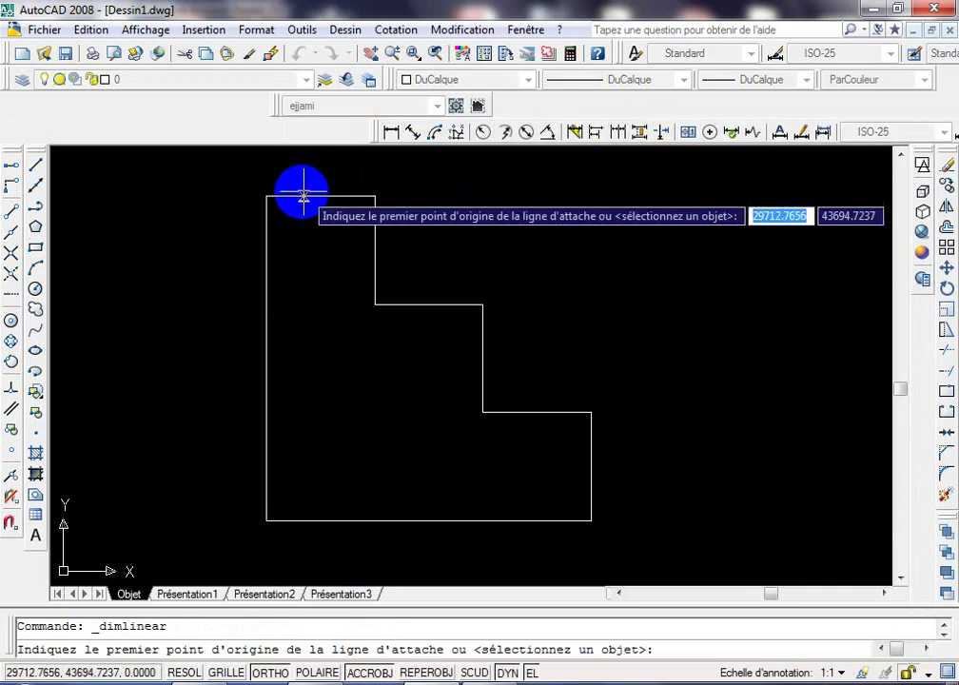
left_click(265, 195)
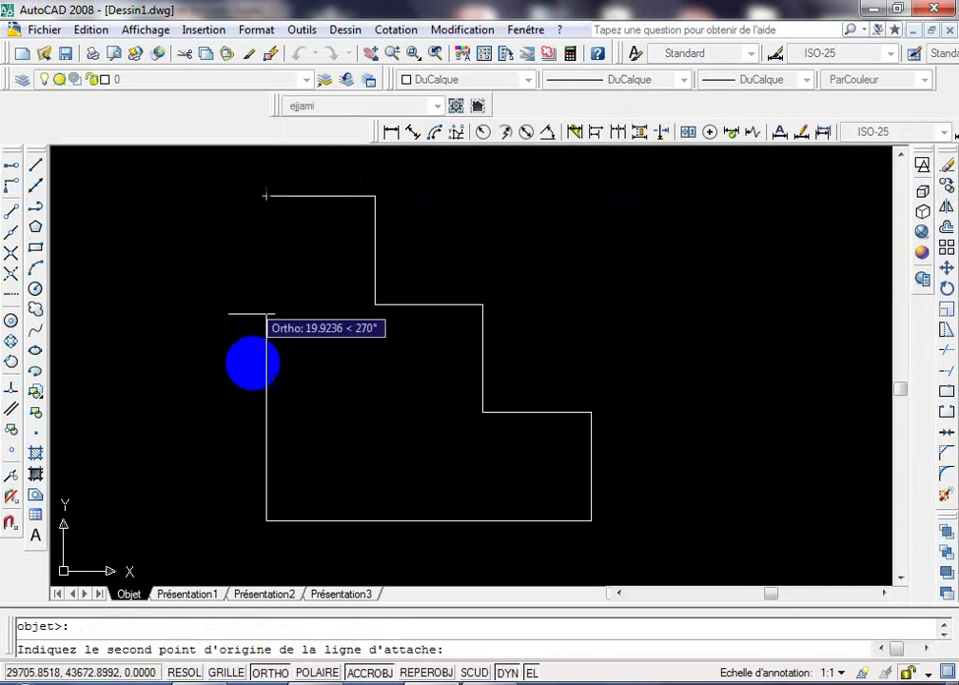
left_click(263, 517)
left_click(199, 473)
middle_click_drag(373, 386, 386, 351)
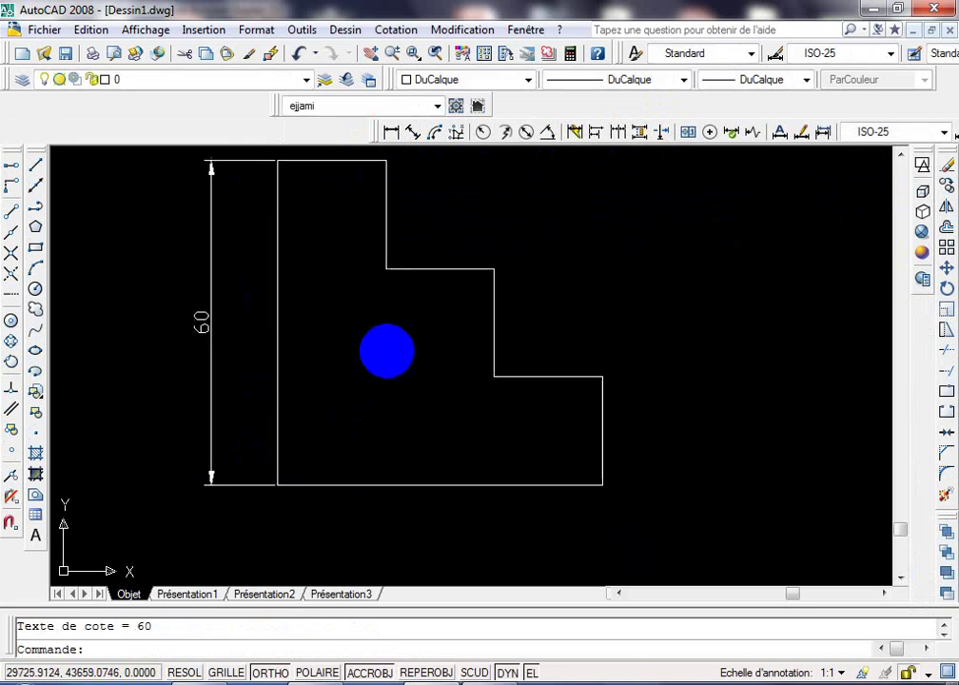
Step: Add the horizontal 60 linear dimension below the bottom edge
left_click(391, 133)
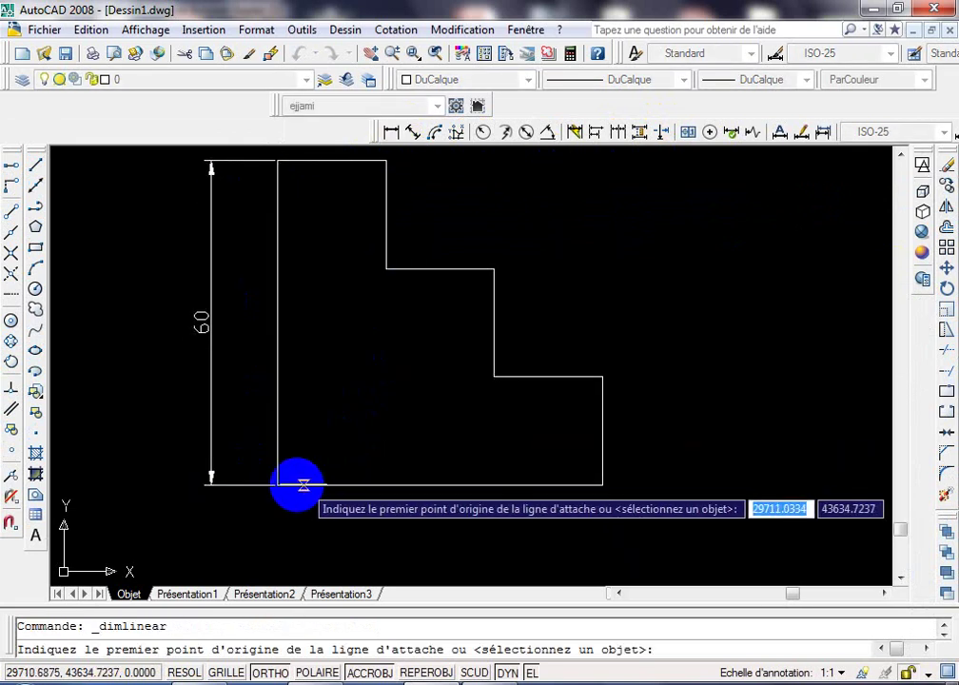
scroll(291, 483, "up", 3)
middle_click_drag(289, 480, 431, 366)
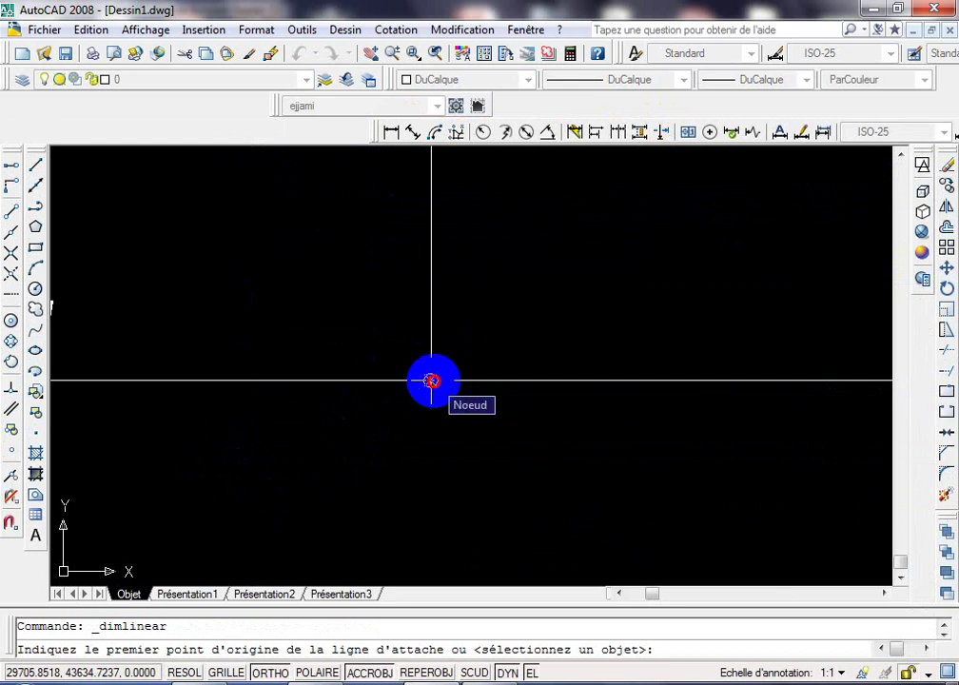
left_click(431, 381)
middle_click_drag(574, 400, 310, 370)
scroll(541, 404, "down", 3)
scroll(442, 383, "up", 3)
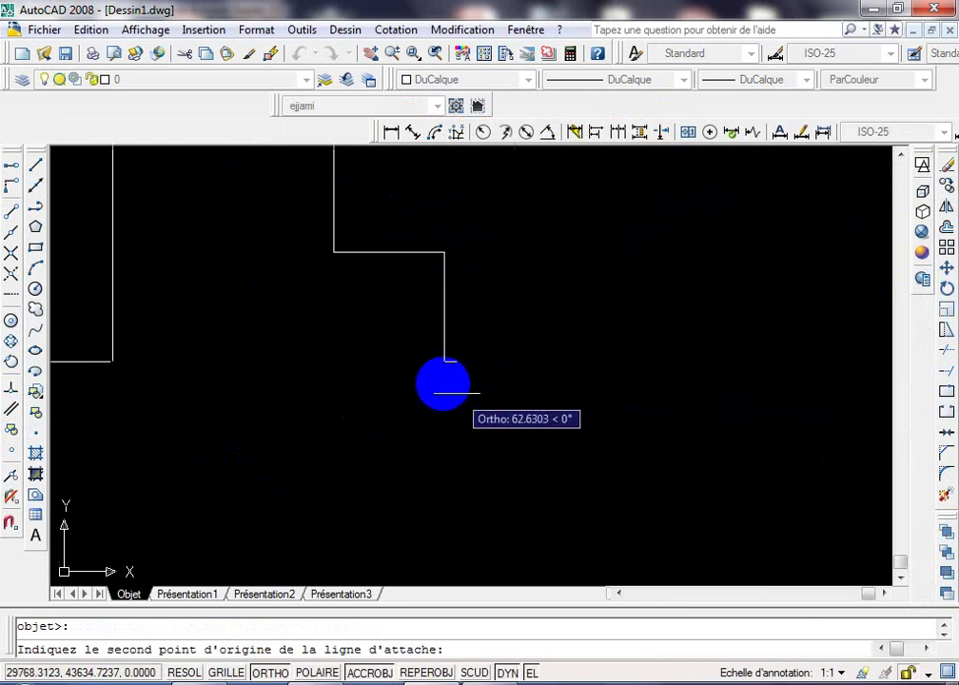
left_click(443, 362)
left_click(377, 461)
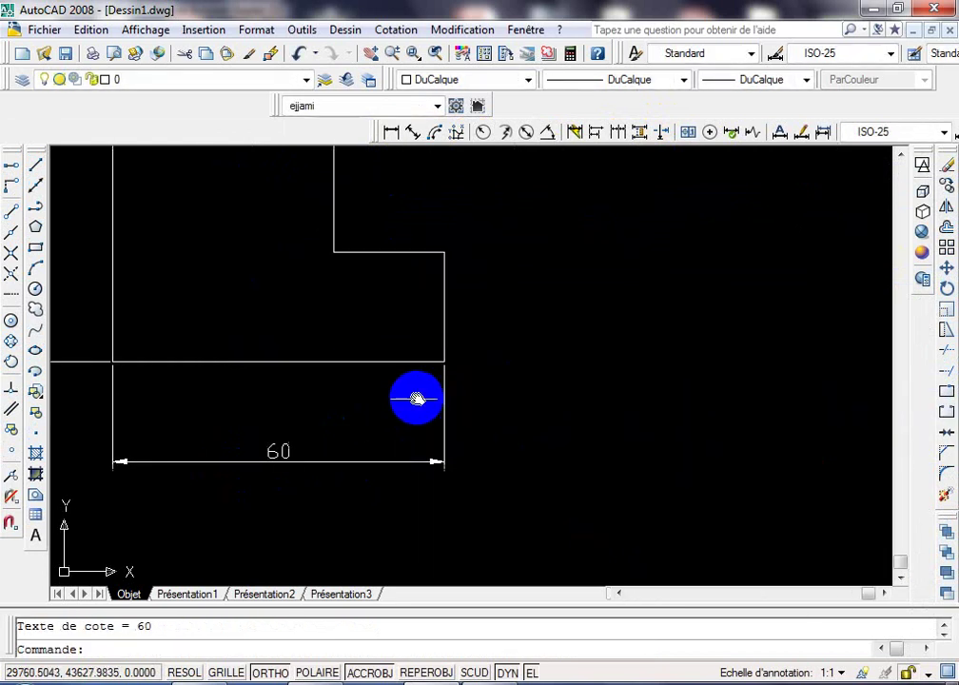
middle_click_drag(417, 397, 520, 396)
scroll(514, 386, "down", 2)
Step: Add a vertical 20 dimension to the right of the lowest step
left_click(390, 134)
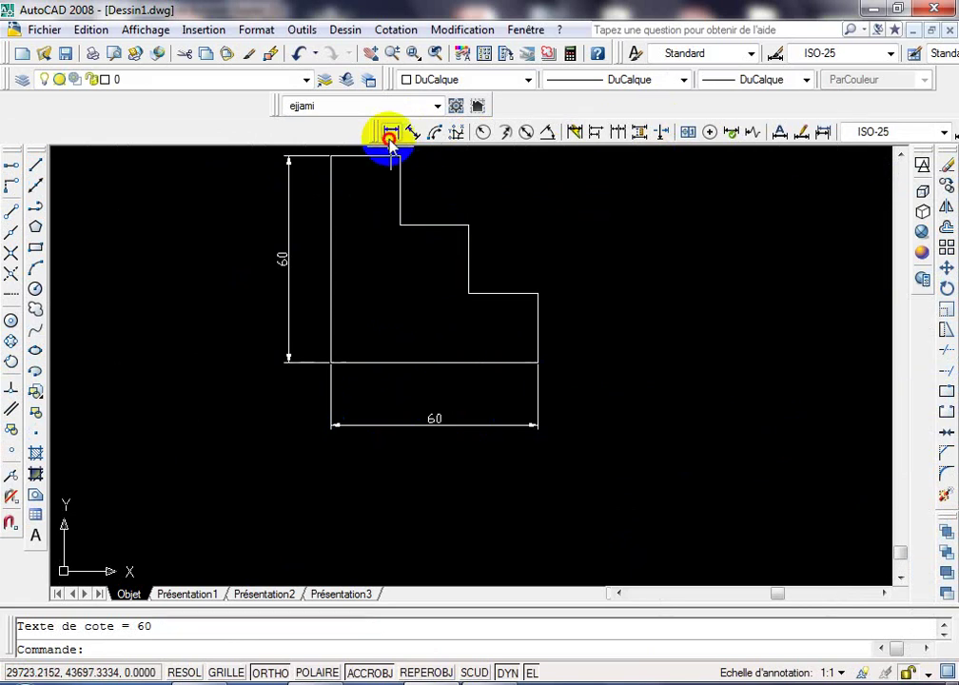
left_click(538, 293)
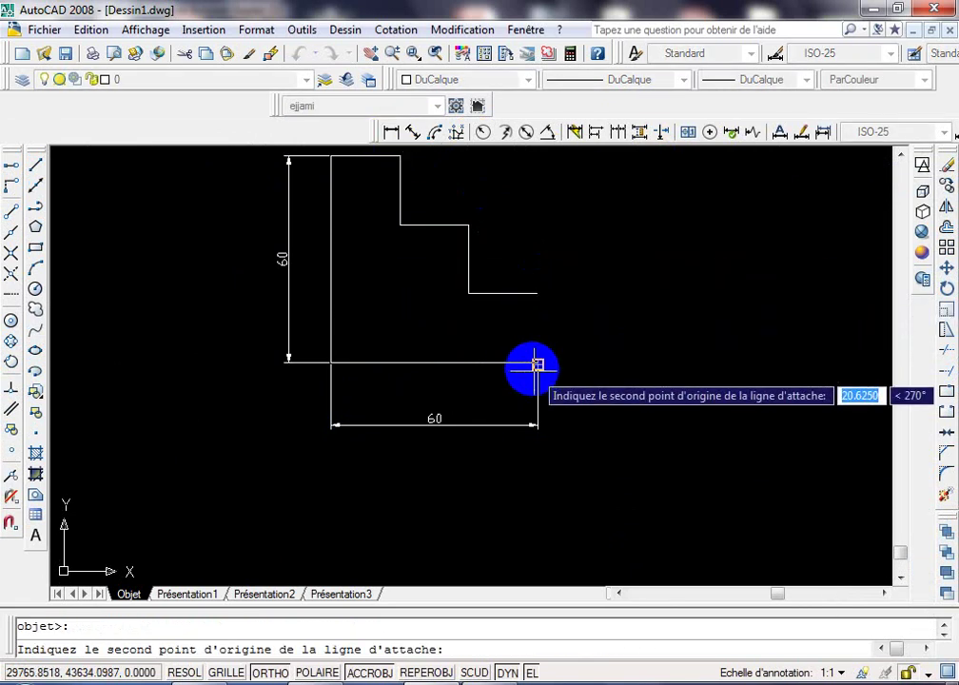
left_click(537, 362)
left_click(591, 324)
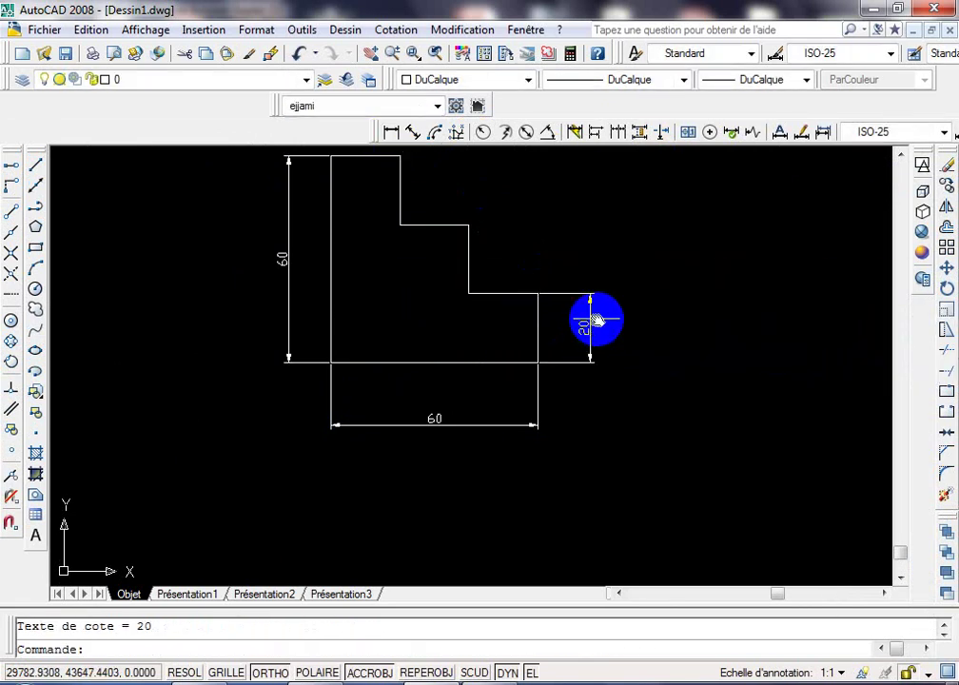
middle_click_drag(597, 321, 595, 375)
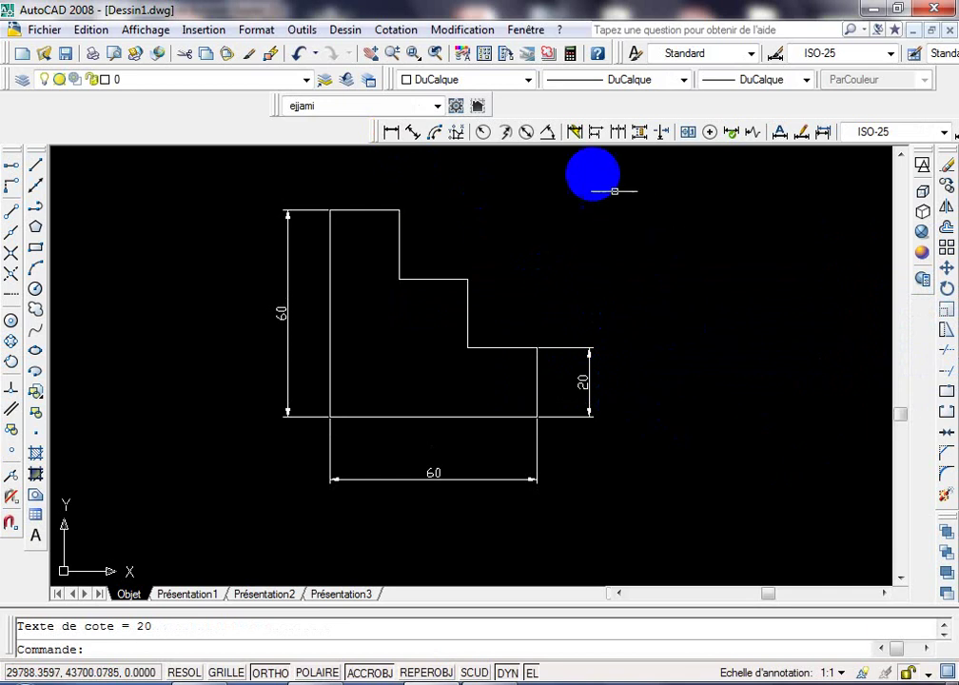
left_click(616, 133)
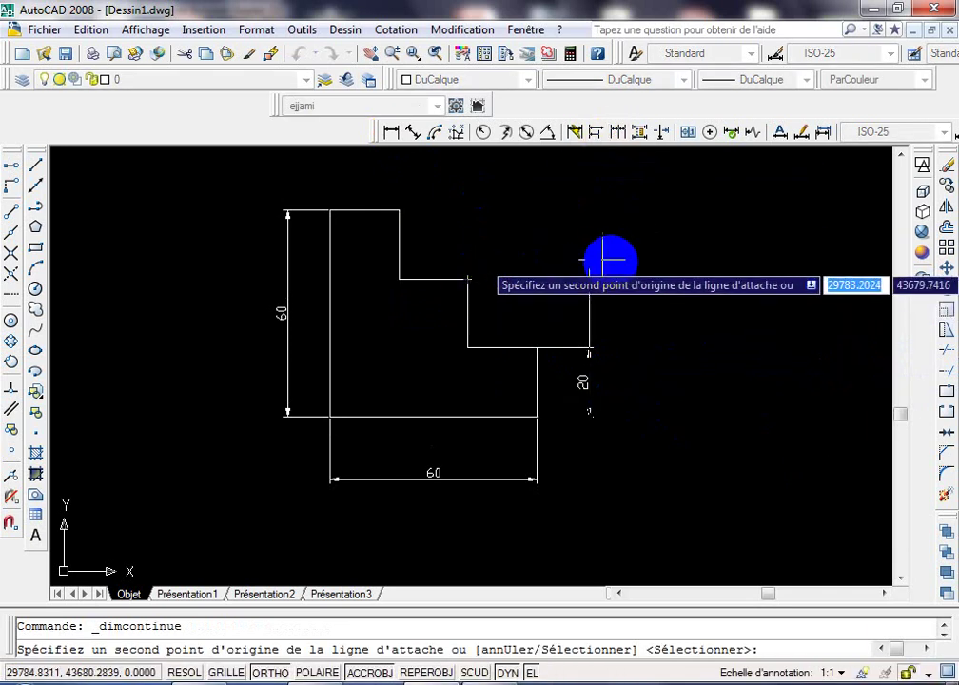
Step: Delete the first 20 dimension and redraw the lowest step's vertical 20 dimension
key("Escape")
left_click(588, 348)
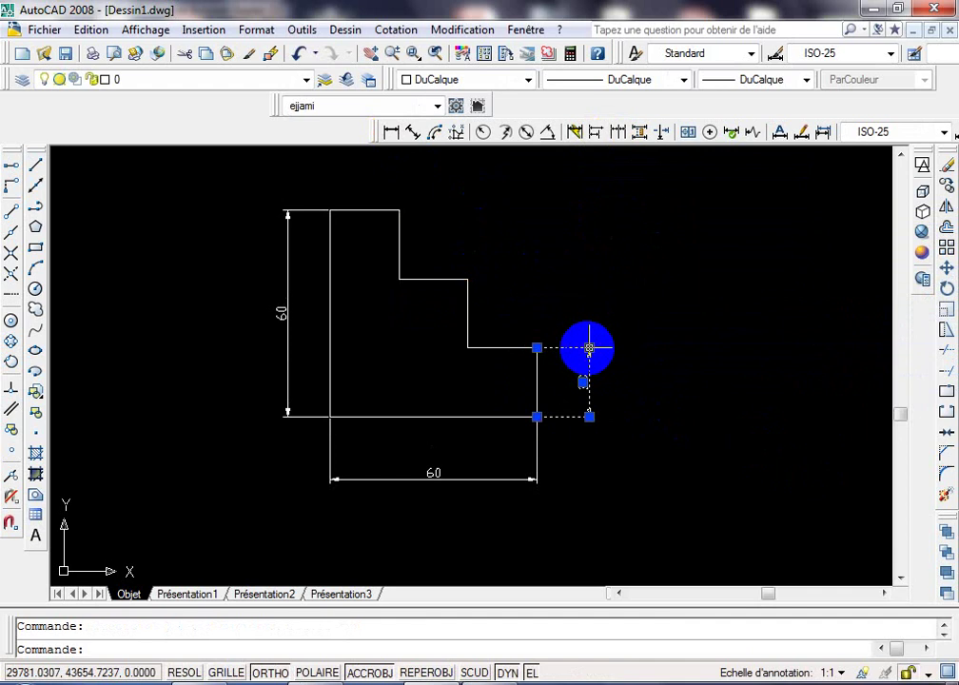
key("Delete")
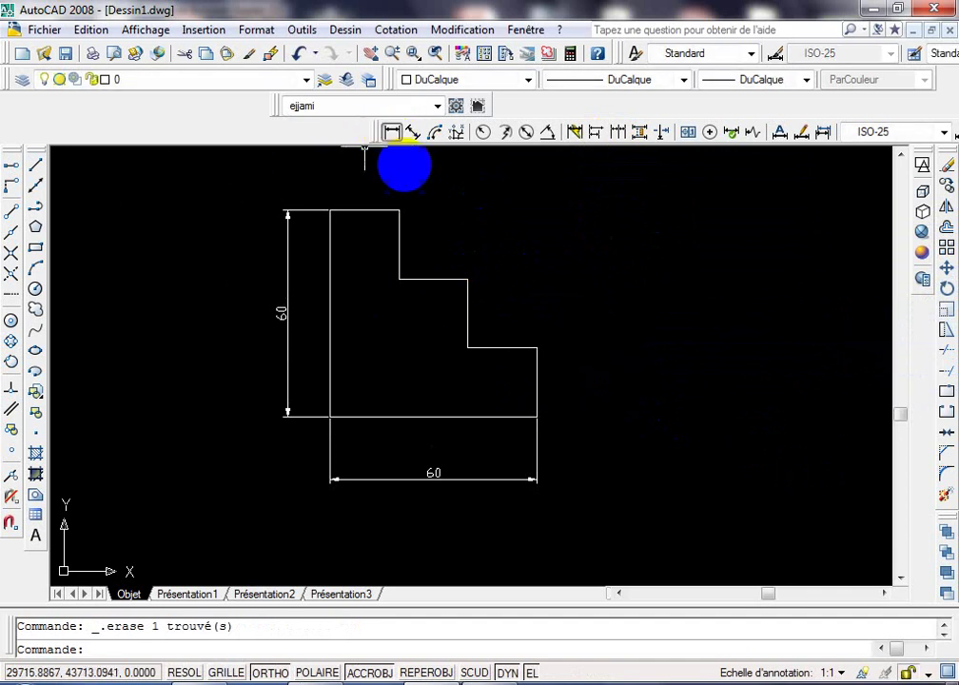
left_click(391, 131)
left_click(537, 348)
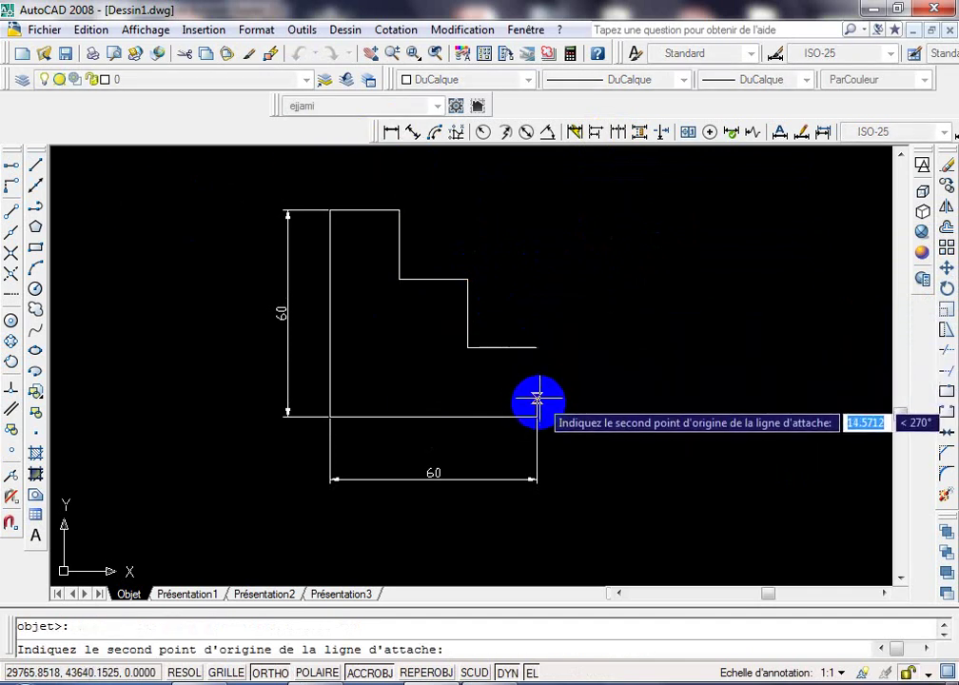
left_click(537, 415)
left_click(590, 401)
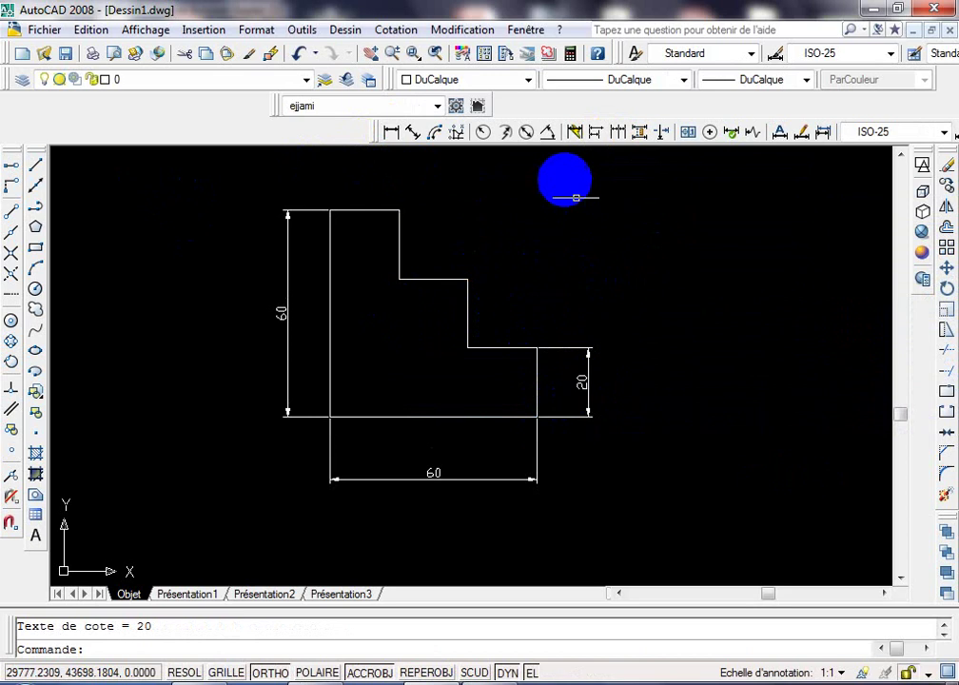
Step: Chain dimensions up to the middle and top step corners
left_click(616, 133)
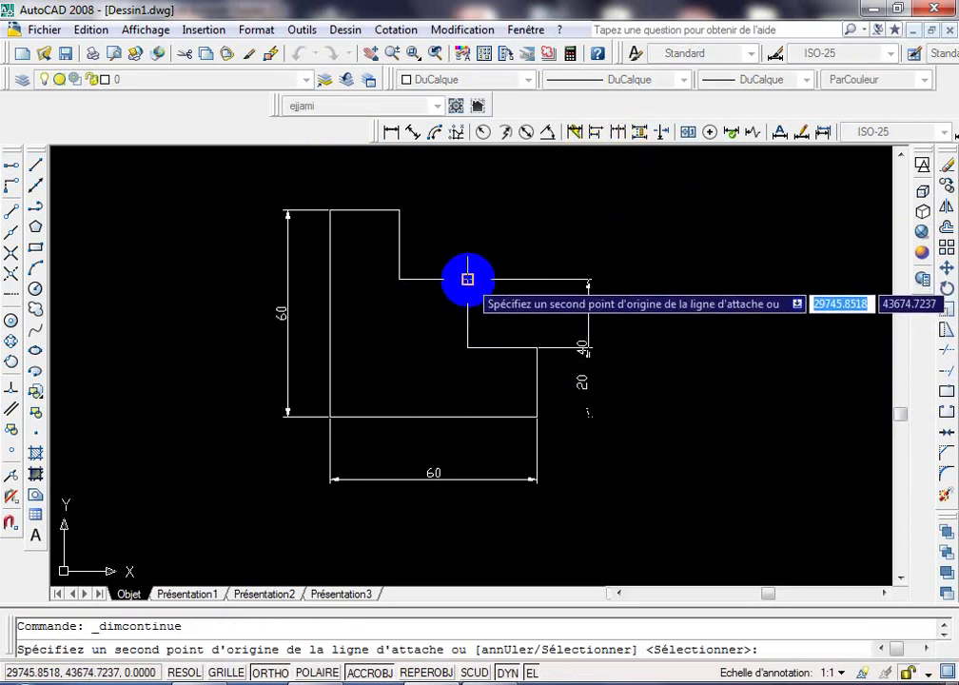
key("Escape")
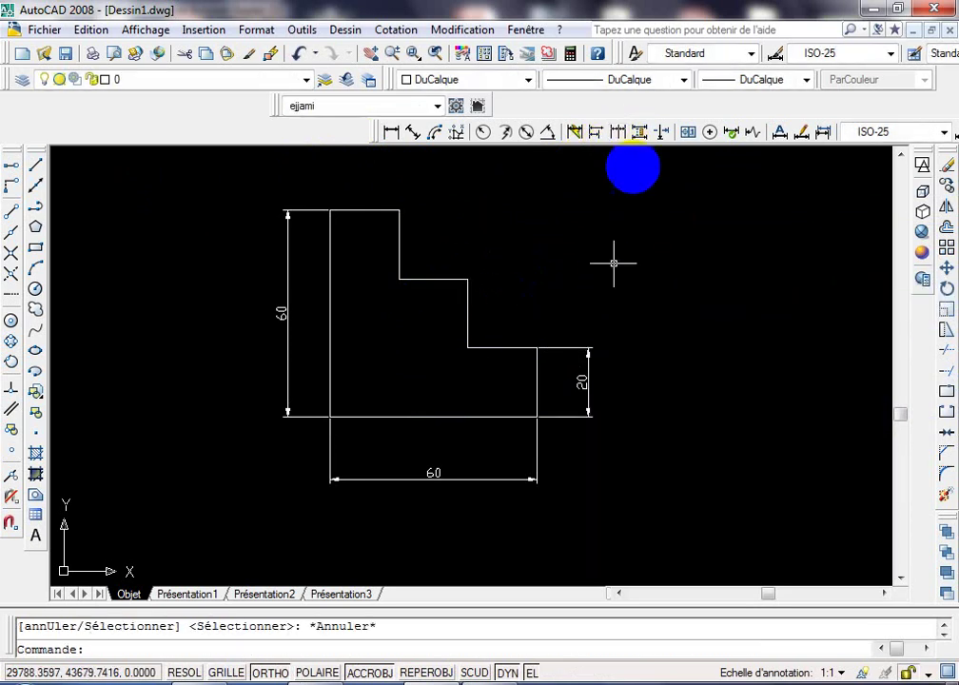
left_click(618, 131)
key("Escape")
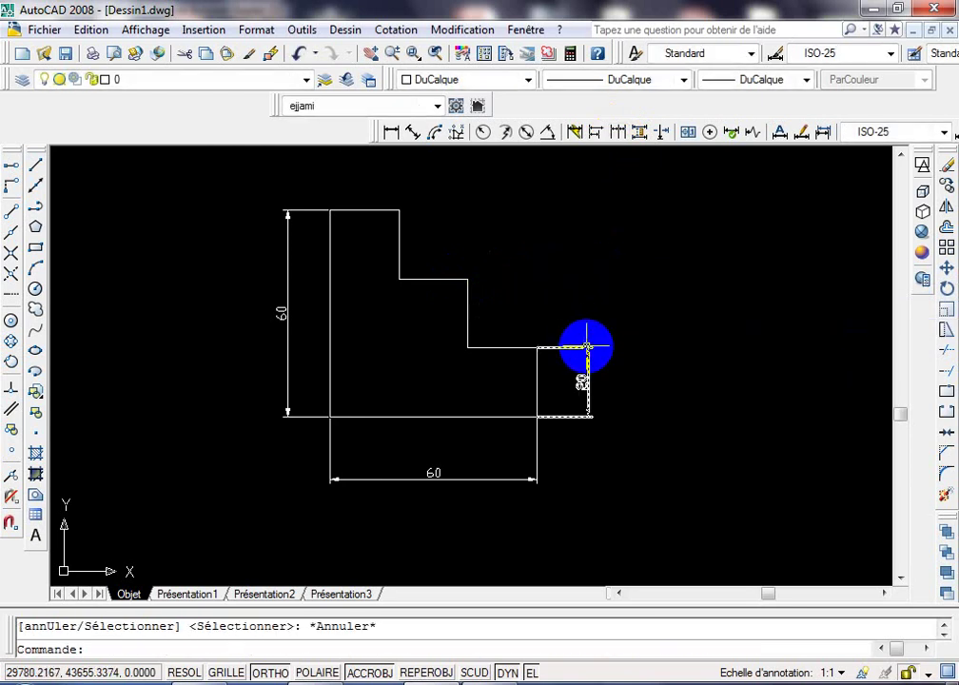
key("Escape")
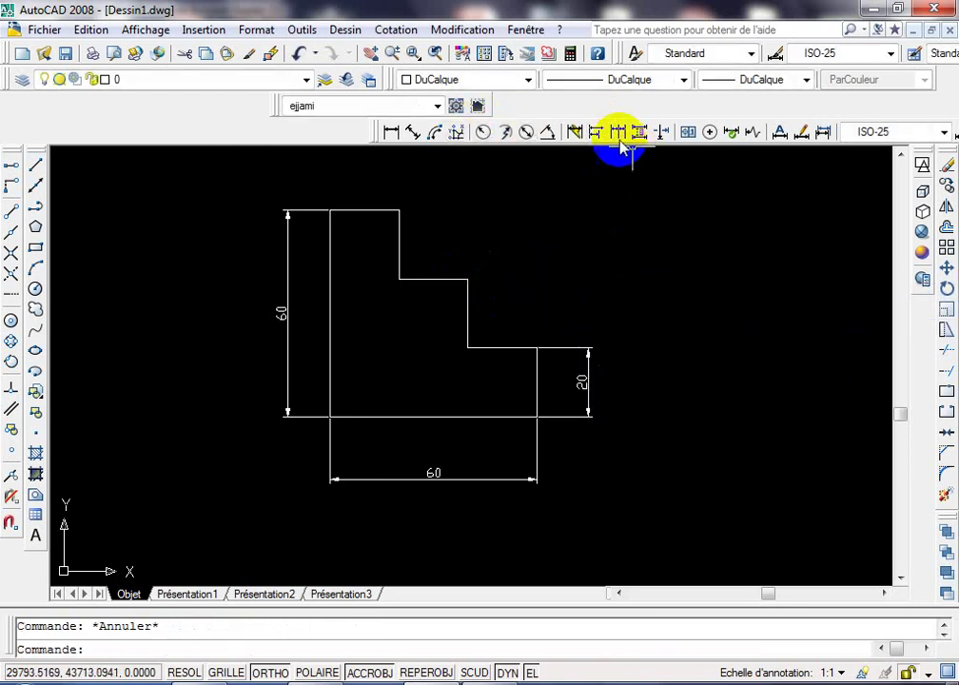
left_click(617, 131)
left_click(467, 279)
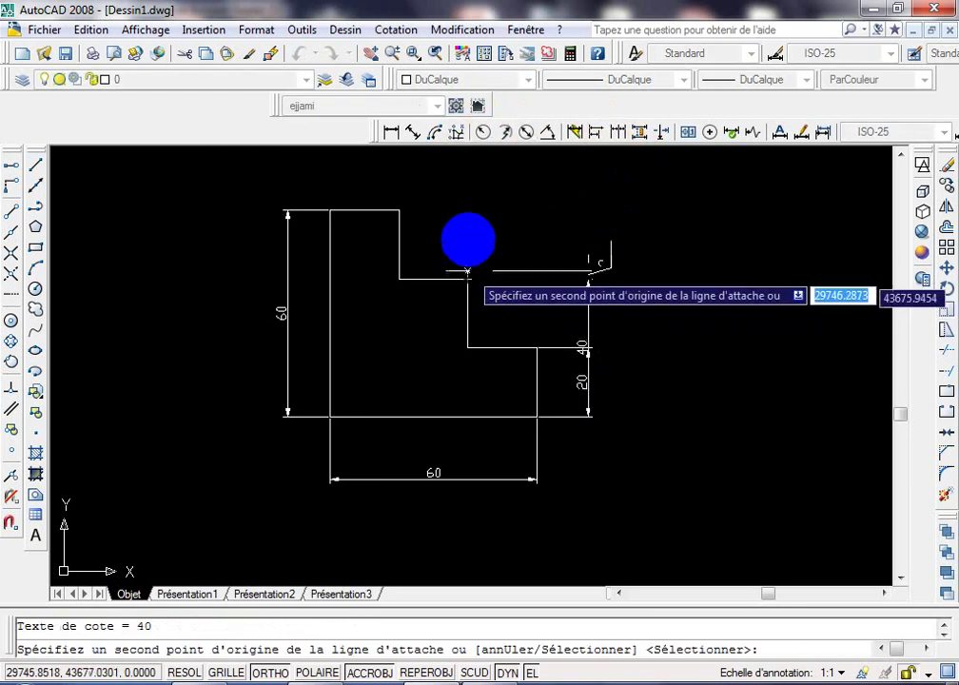
left_click(399, 208)
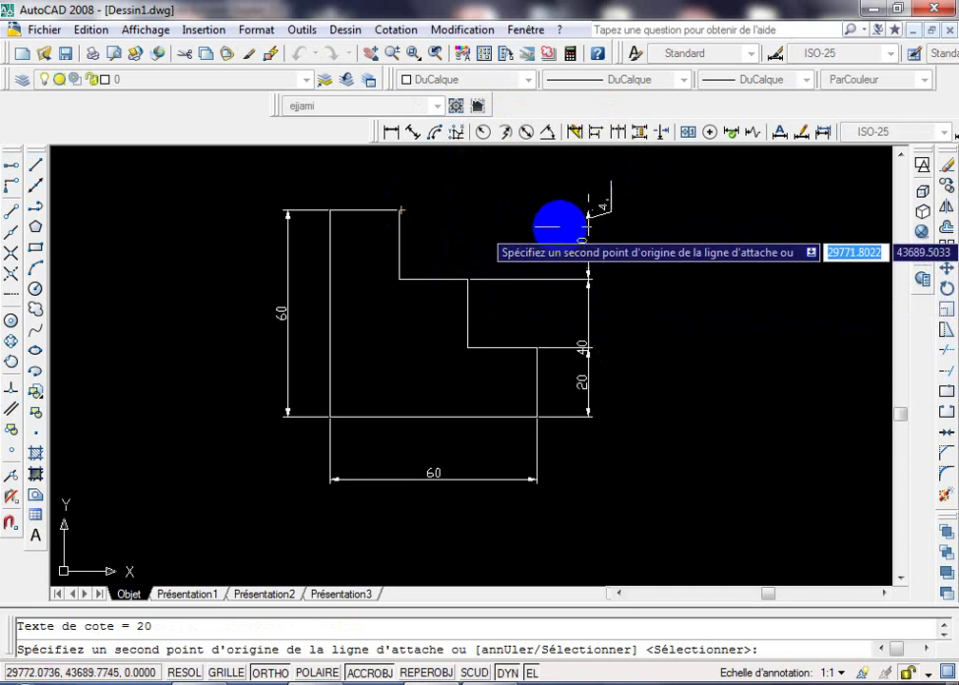
key("Escape")
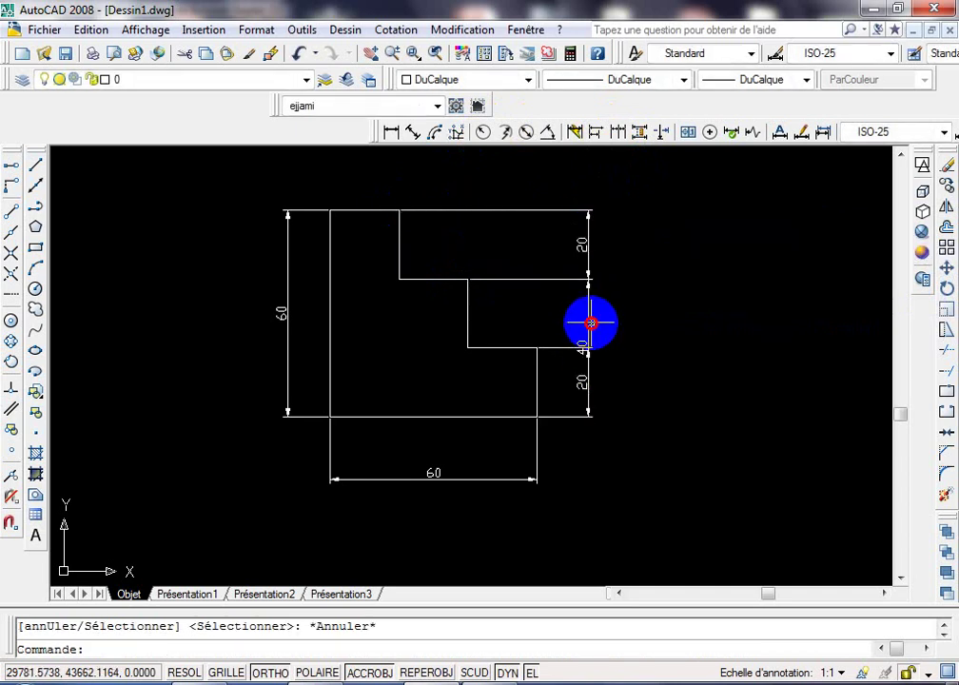
Step: Delete the wrong 40 and top 20, then rechain two 20 dimensions from the lower 20
left_click(591, 323)
left_click(583, 336)
key("Delete")
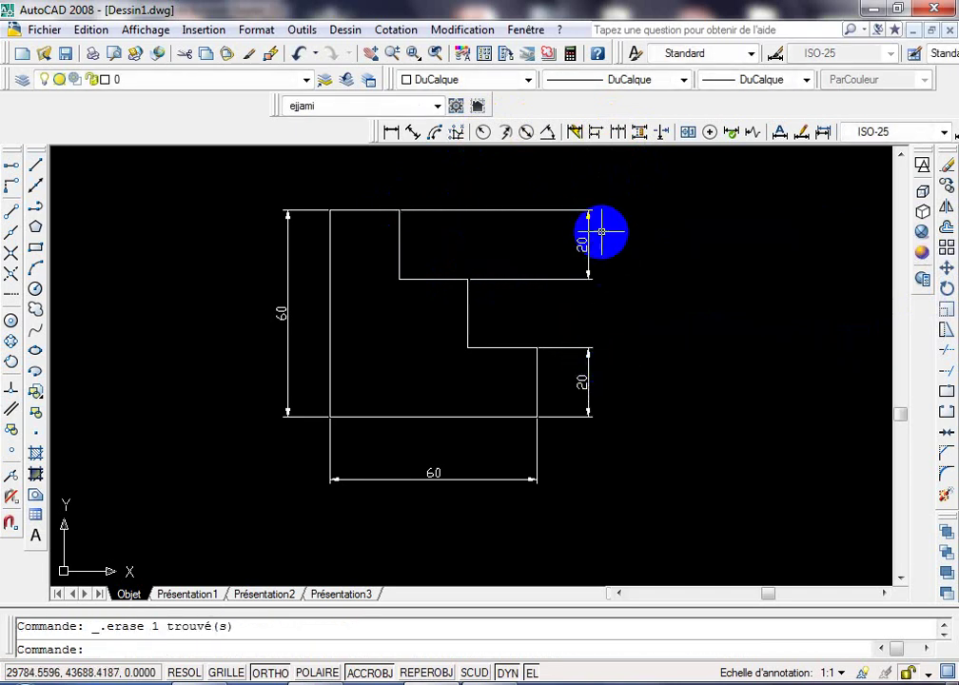
left_click(583, 241)
key("Delete")
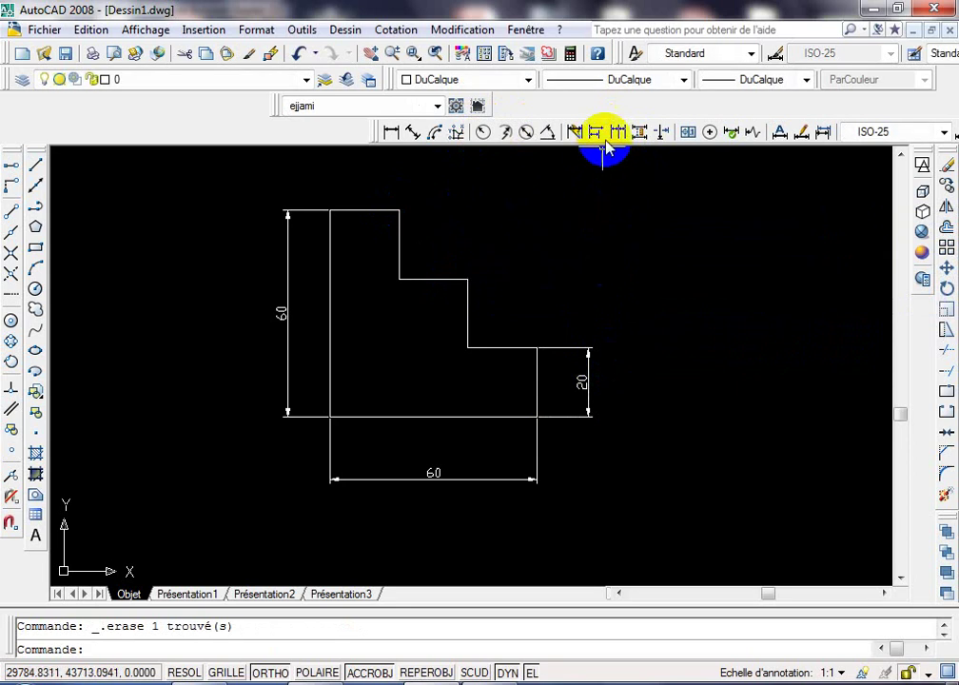
left_click(616, 132)
left_click(552, 345)
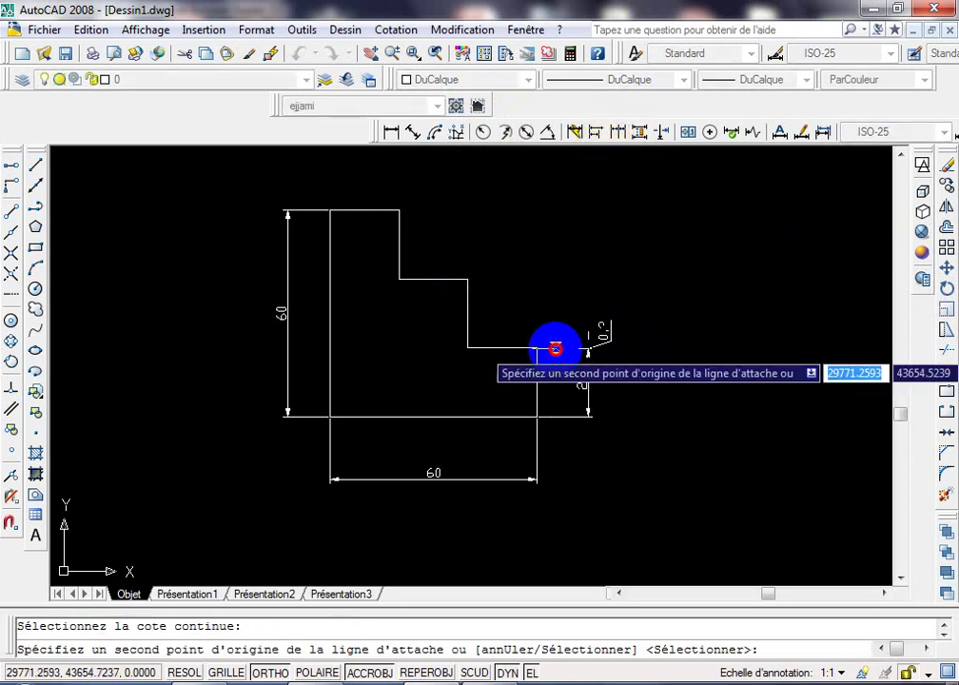
left_click(467, 279)
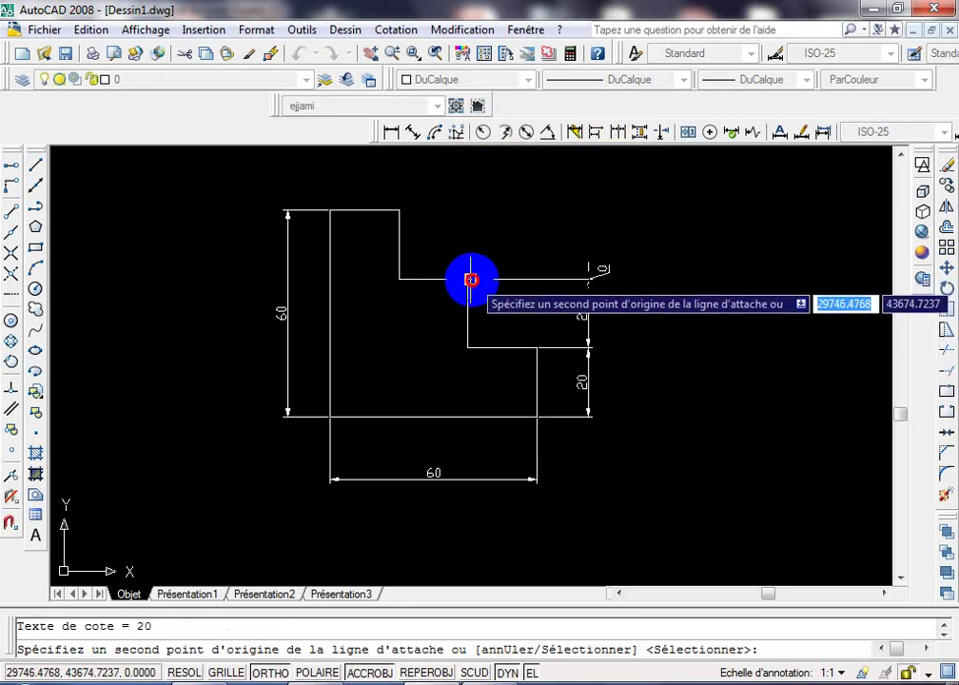
left_click(399, 209)
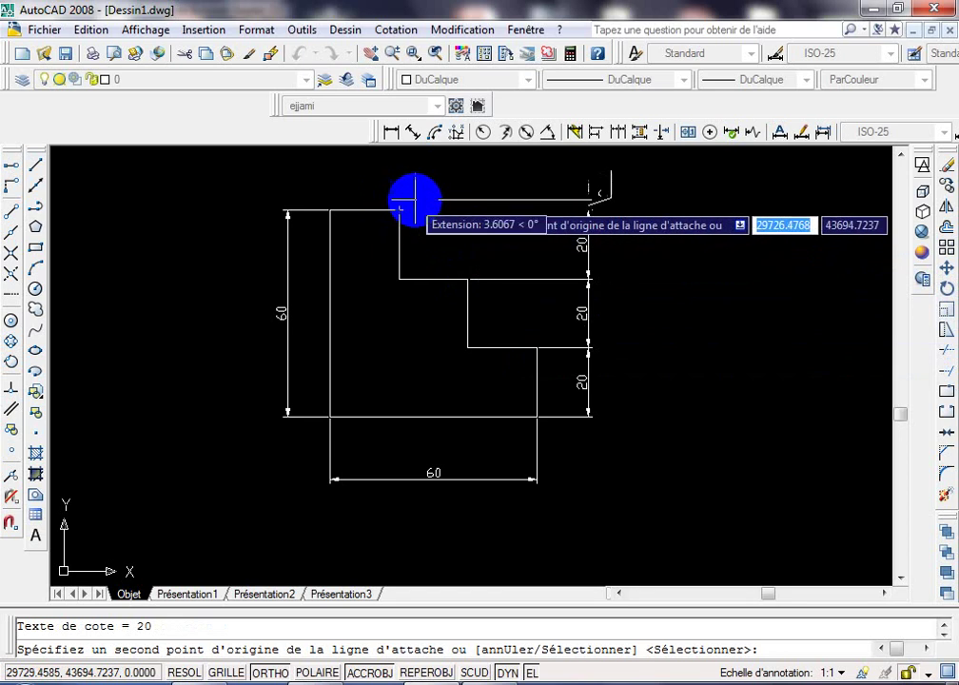
key("Escape")
middle_click_drag(592, 279, 580, 327)
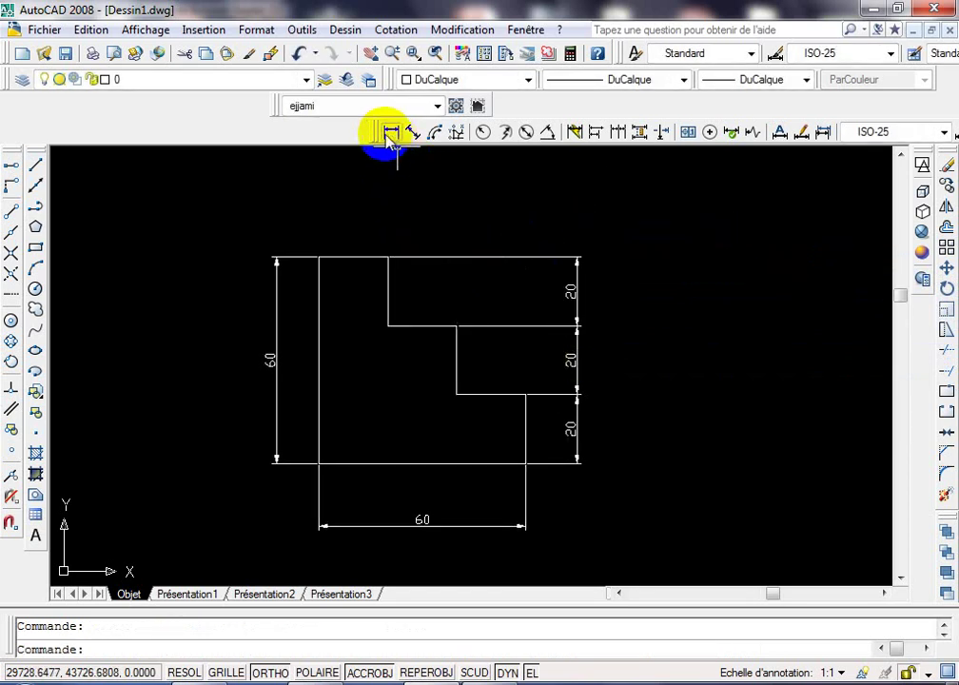
Step: Set the current colour to green and dimension the first 20 step along the top
left_click(530, 82)
left_click(466, 158)
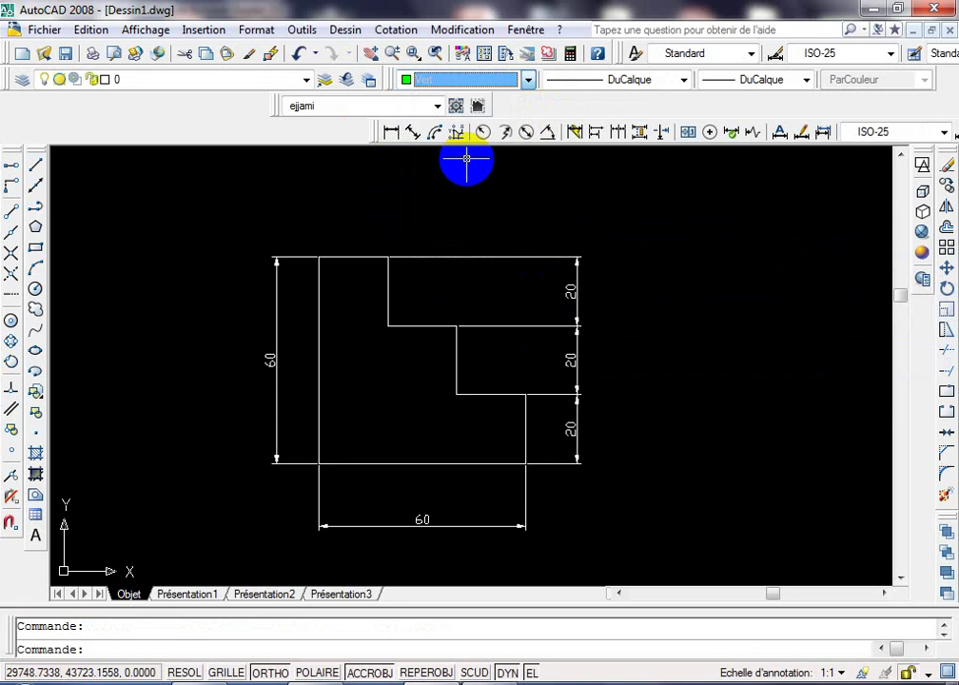
left_click(391, 132)
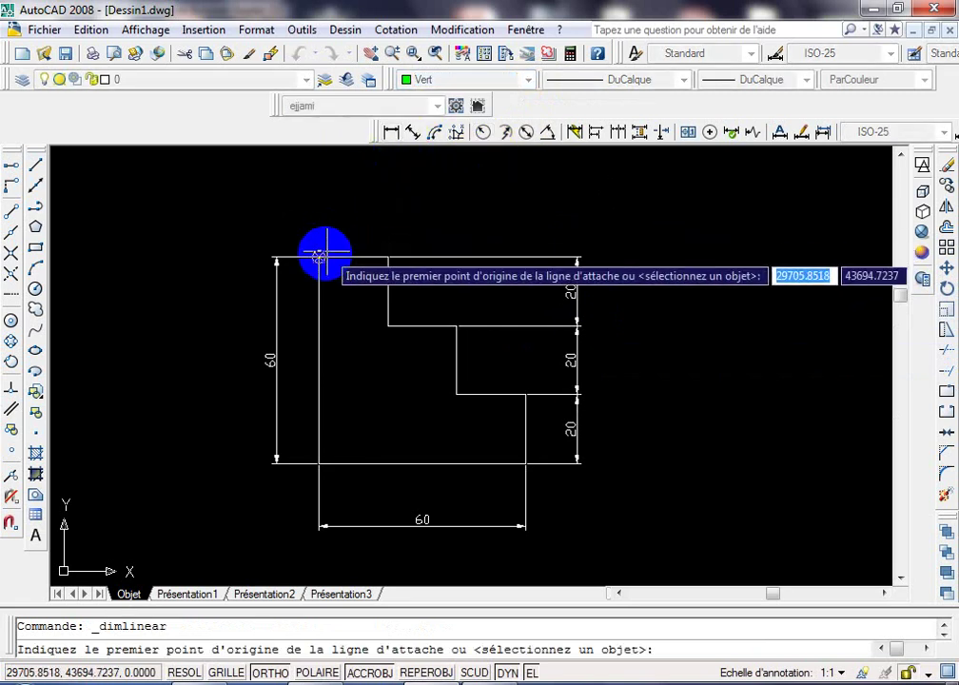
left_click(319, 256)
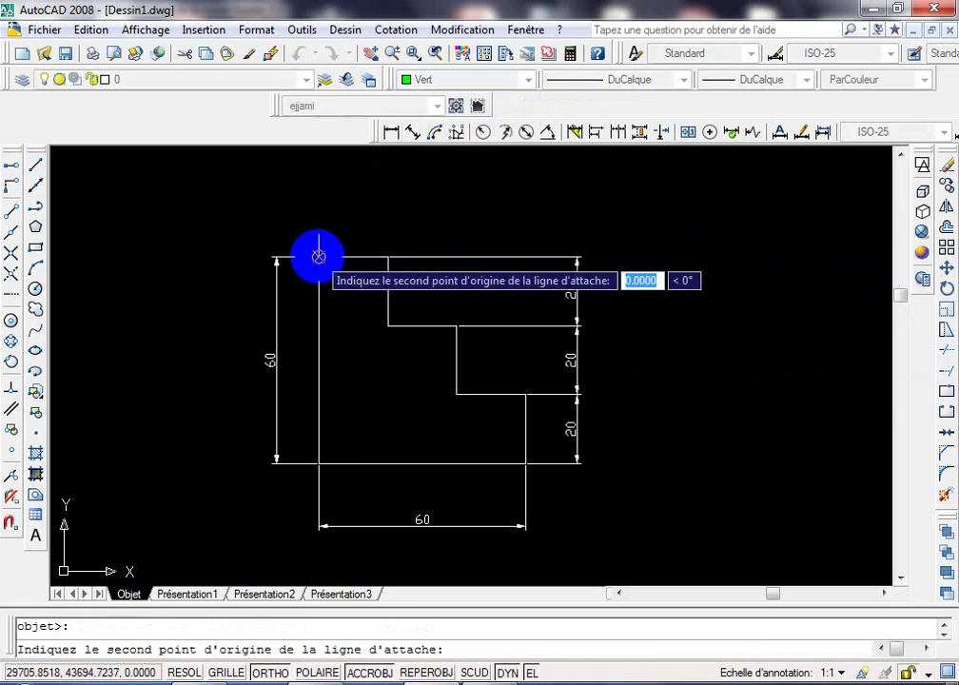
left_click(388, 253)
left_click(380, 196)
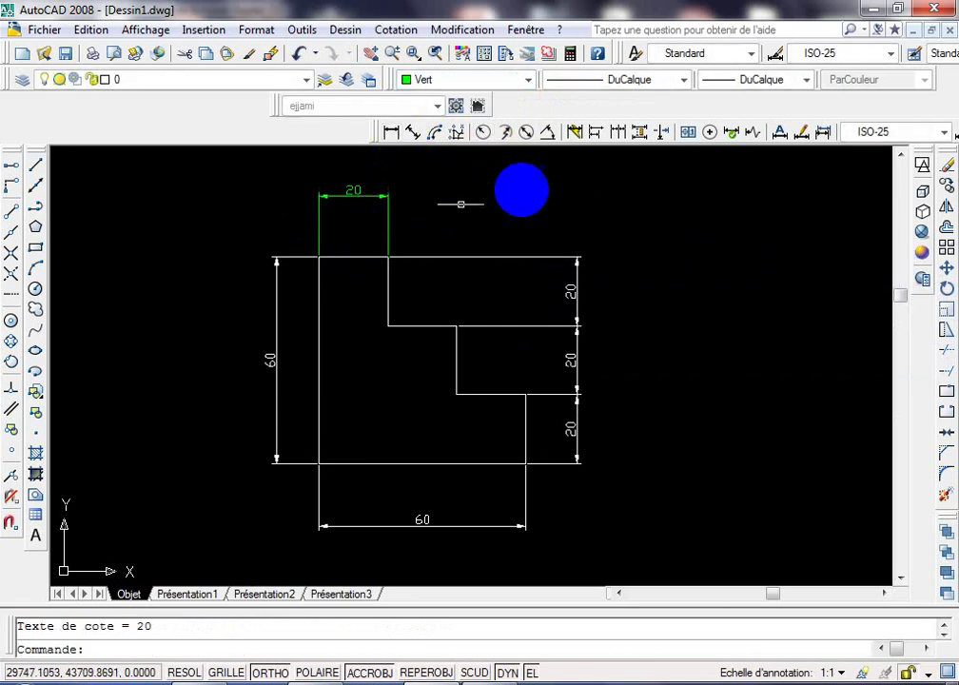
Step: Continue the chain with two more 20 dimensions across the top
left_click(614, 134)
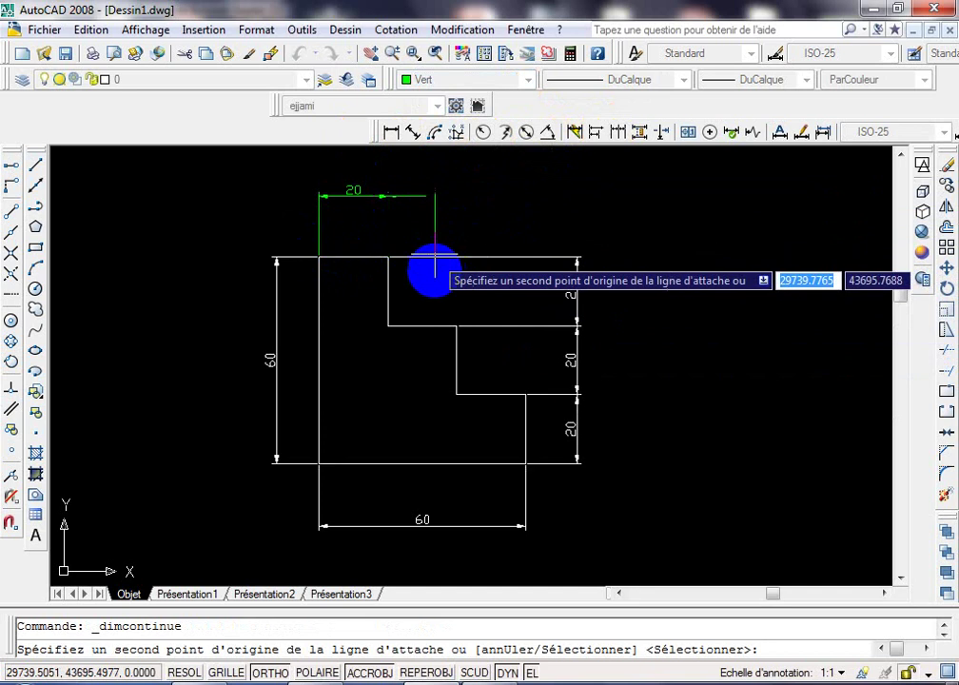
left_click(457, 326)
left_click(525, 392)
key("Escape")
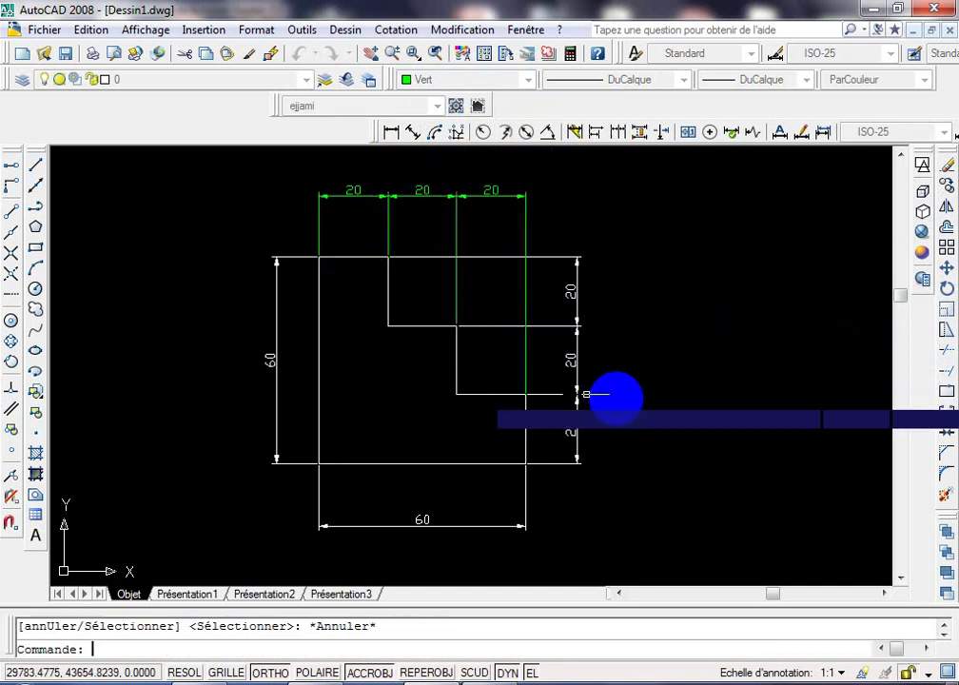
middle_click_drag(685, 370, 686, 364)
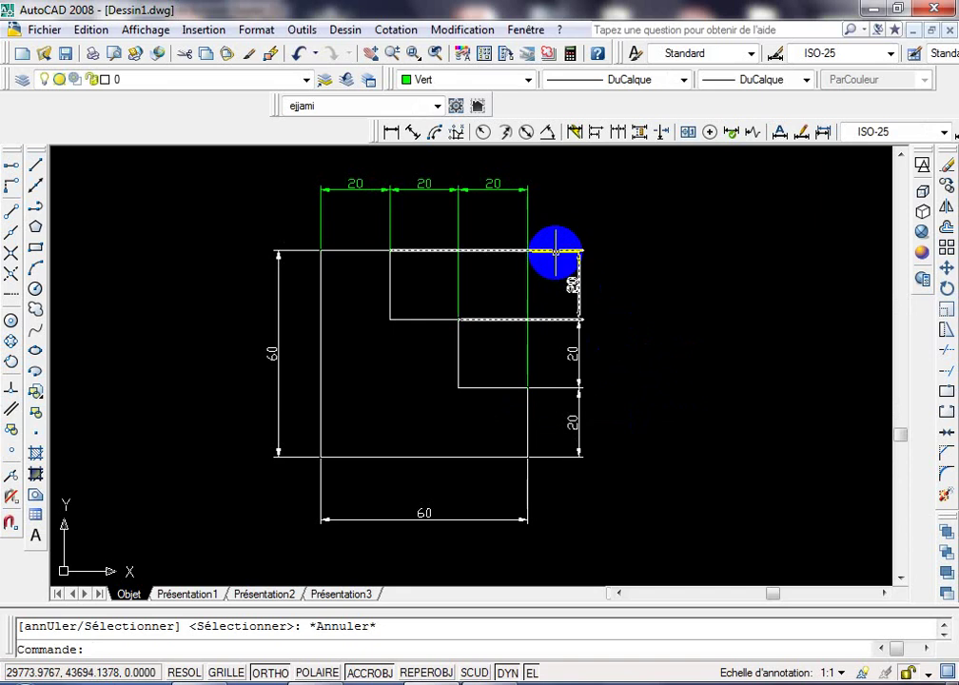
Step: Select the right-side 20 chain and both 60 dimensions and change their colour to green
left_click(556, 251)
left_click_drag(573, 352, 577, 420)
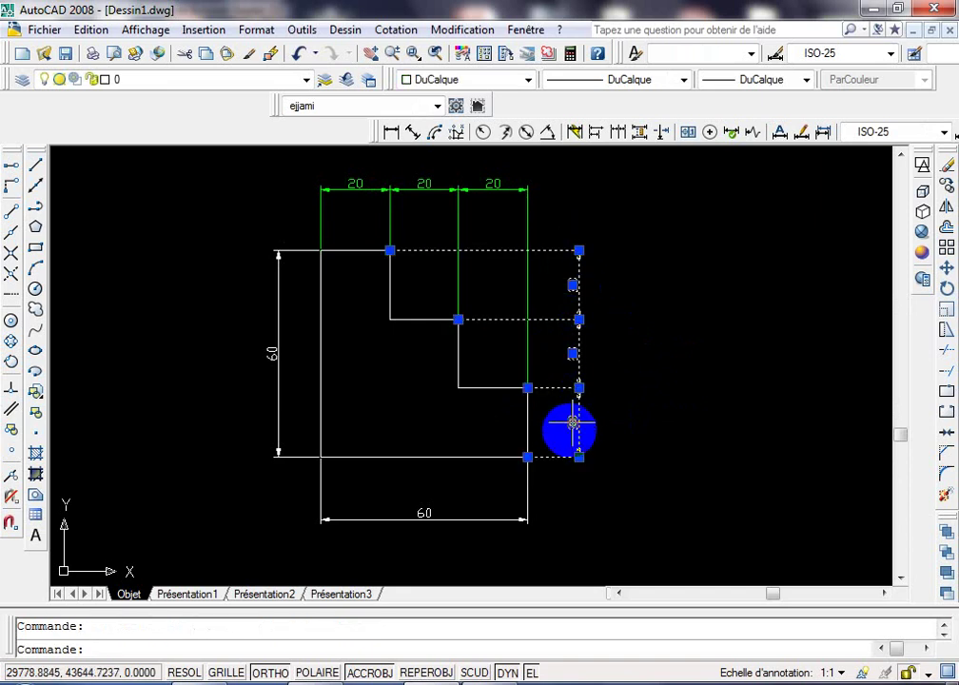
left_click(572, 422)
left_click(431, 518)
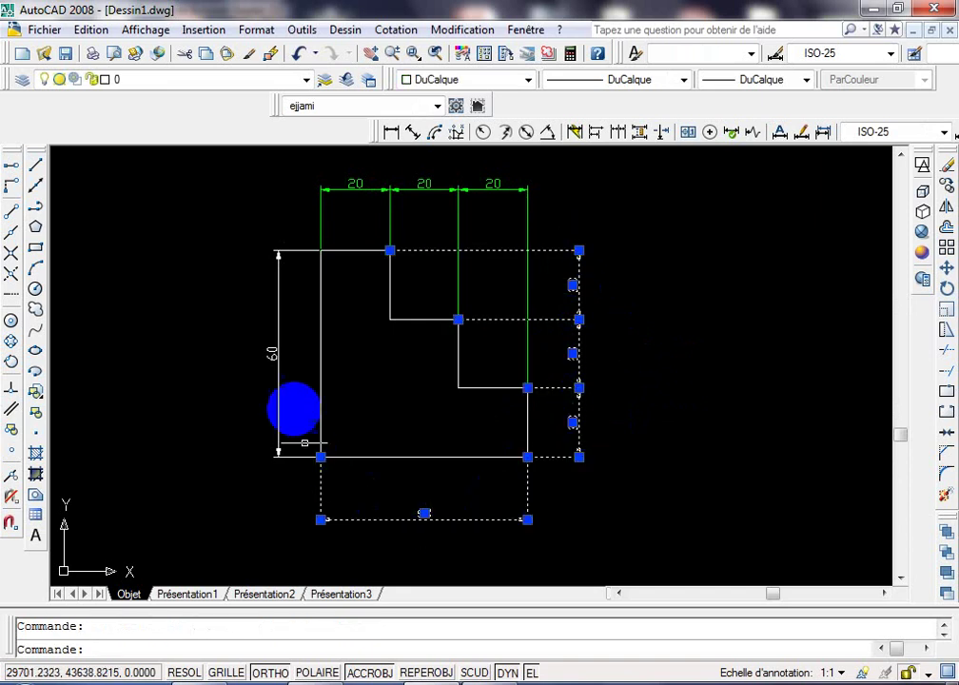
left_click(273, 354)
left_click(504, 82)
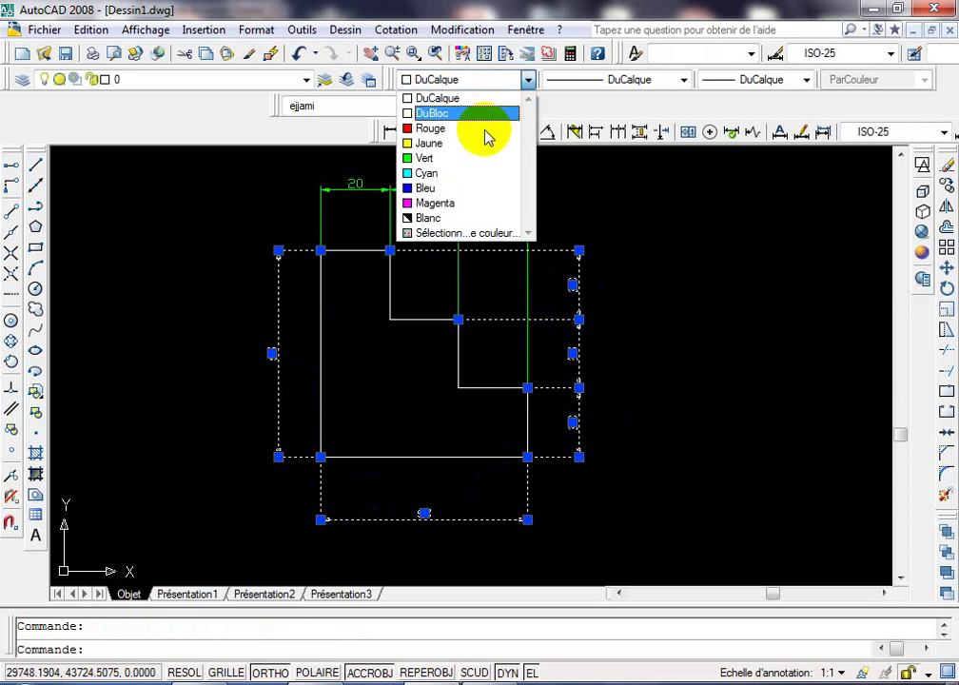
left_click(480, 157)
key("Escape")
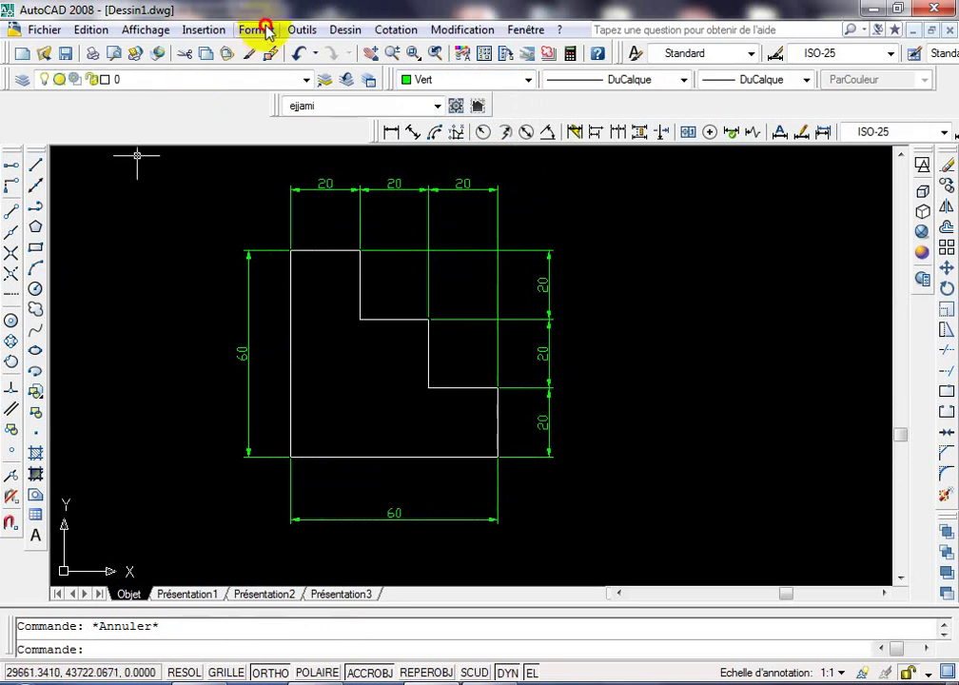
Step: Edit the ISO-25 dimension style and make its dimension lines cyan
key("alt+o")
key("Down")
key("Down")
key("Down")
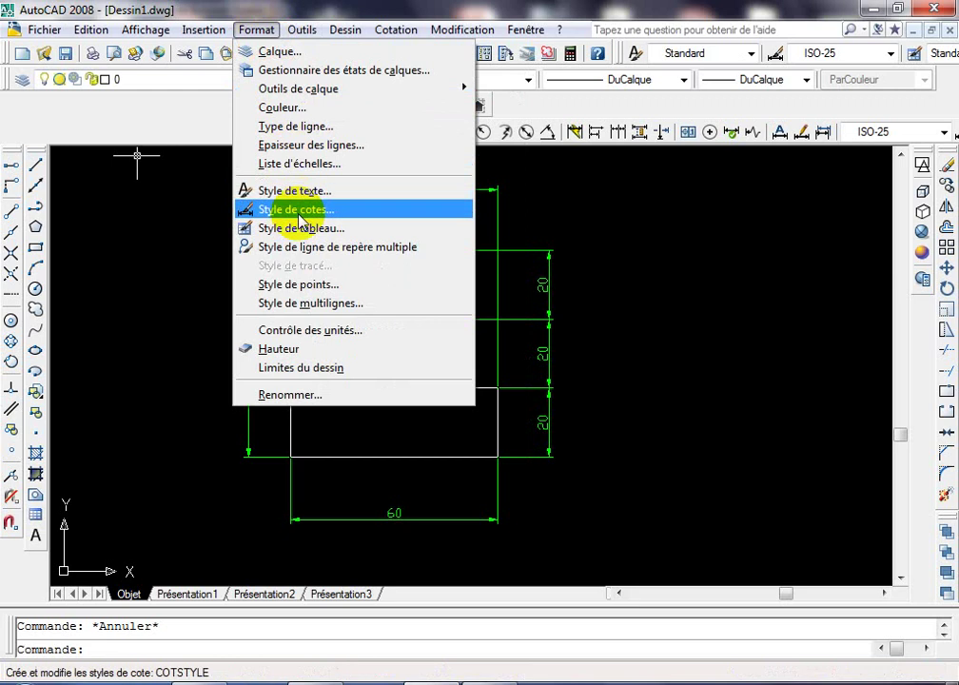
left_click(269, 207)
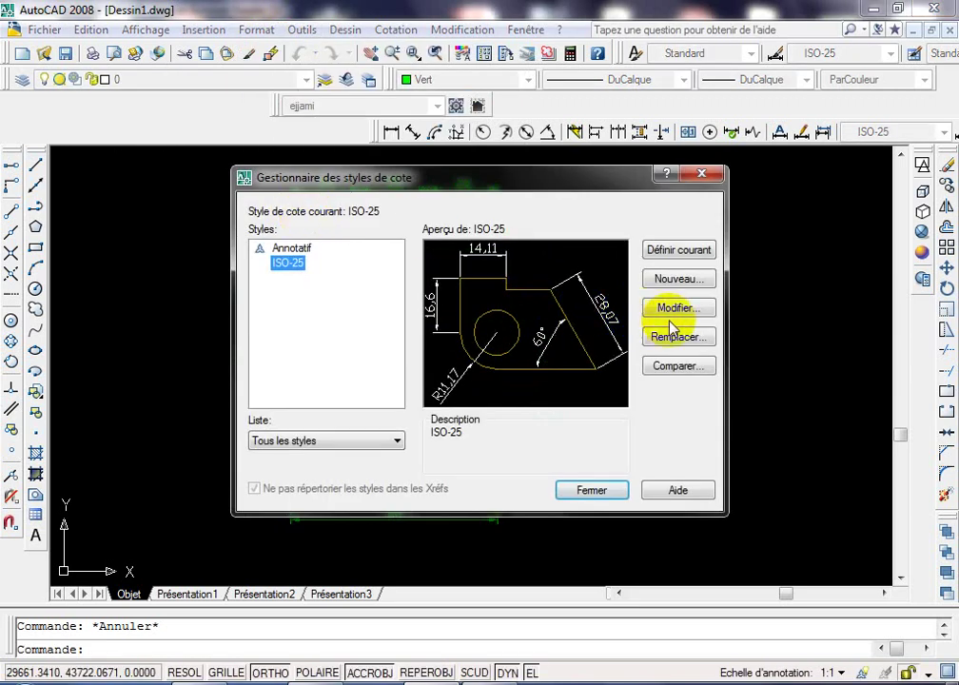
left_click(673, 310)
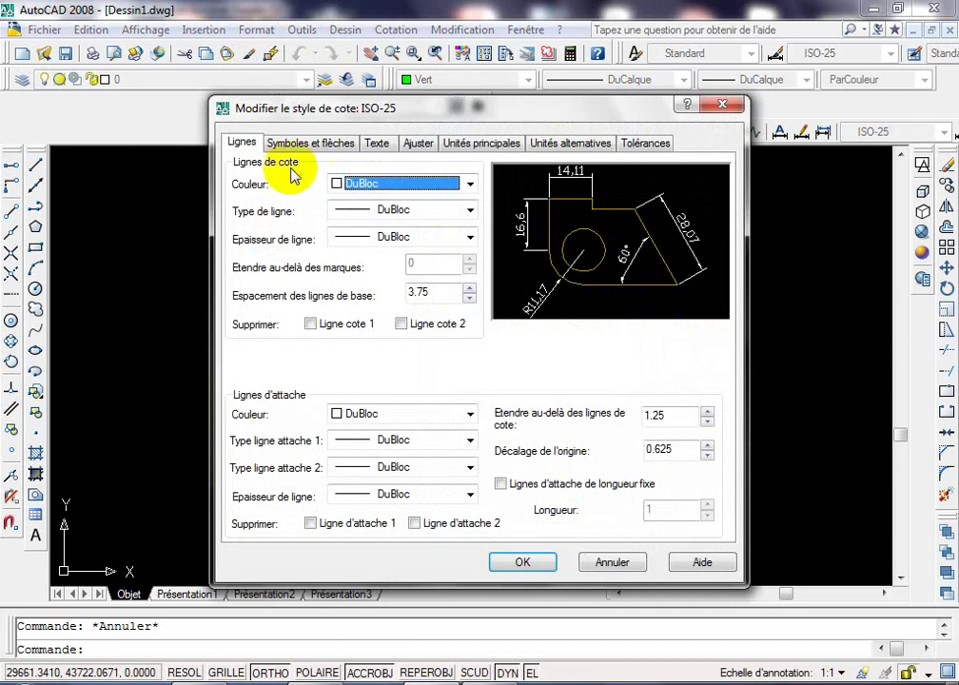
left_click(471, 184)
left_click(422, 279)
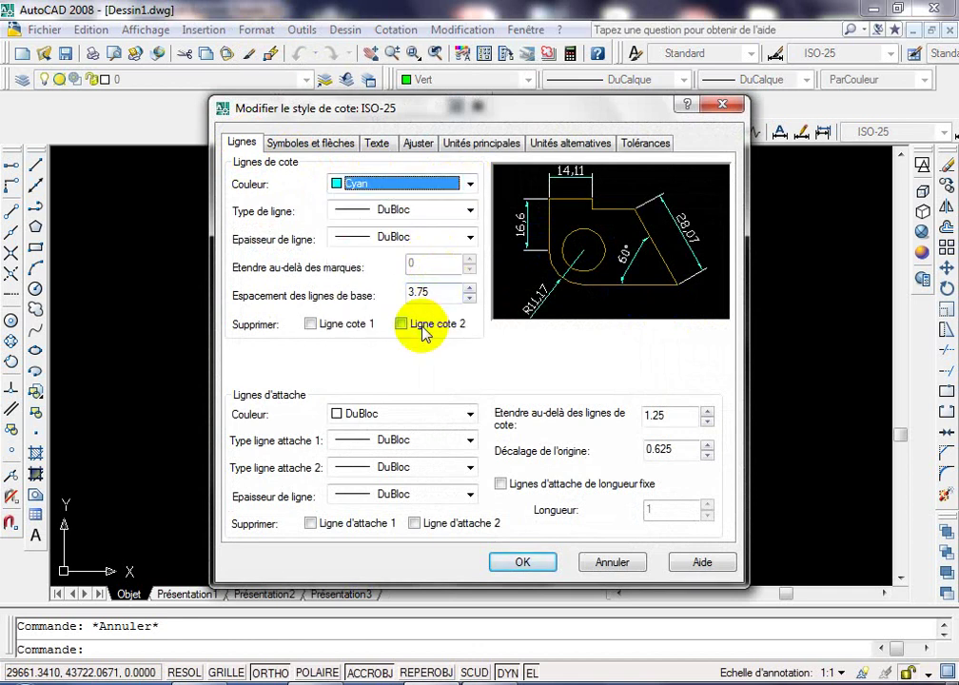
Step: Suppress the first extension line and set the arrow size to 3
left_click(424, 324)
left_click(361, 330)
left_click(363, 331)
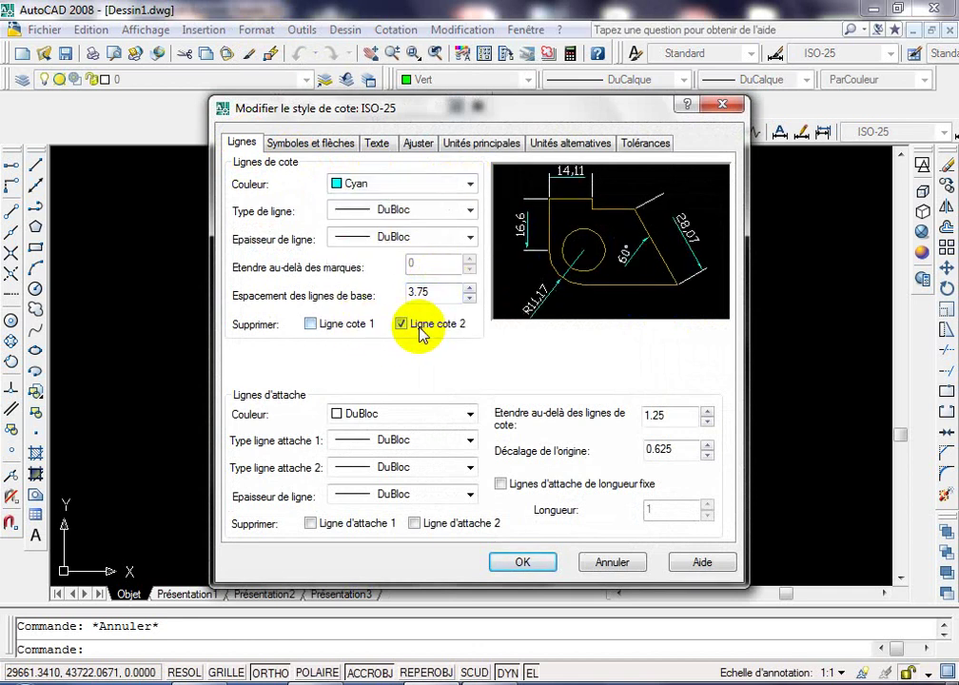
left_click(421, 331)
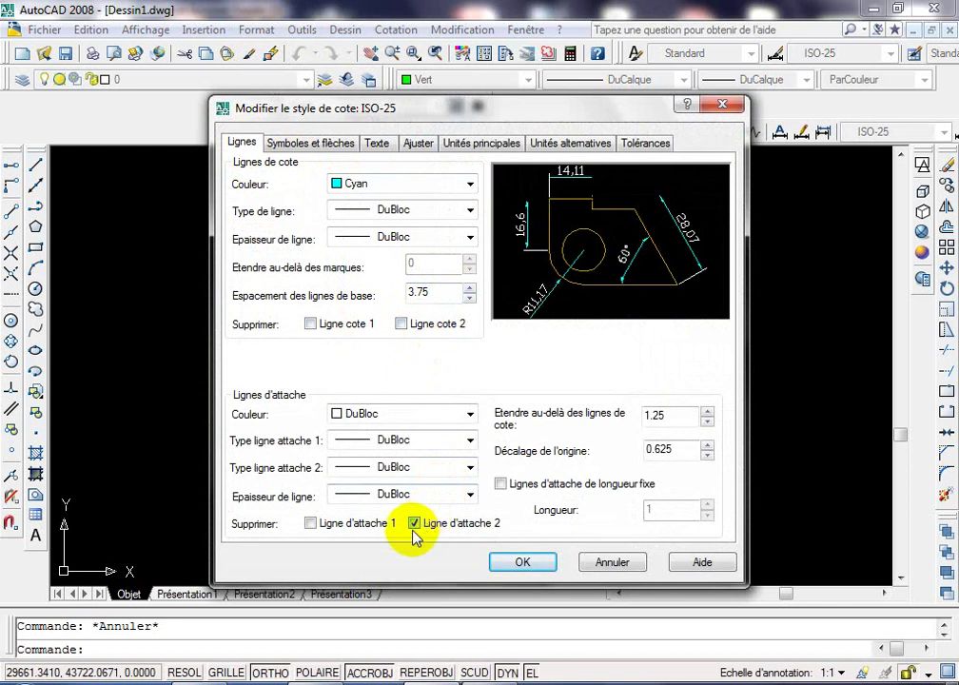
left_click(349, 531)
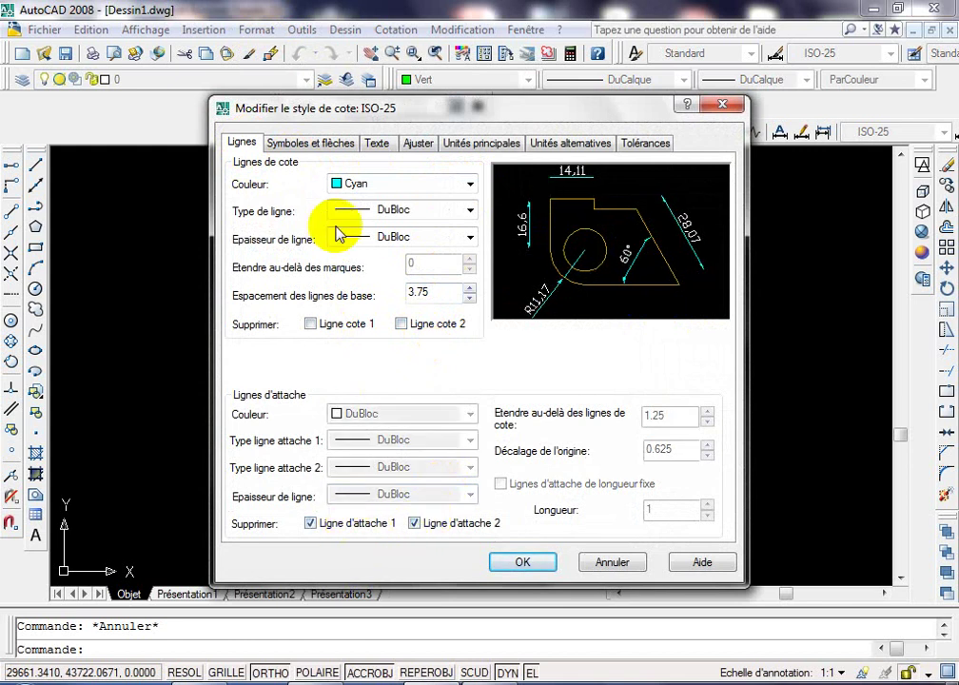
left_click(311, 142)
left_click_drag(259, 329, 148, 338)
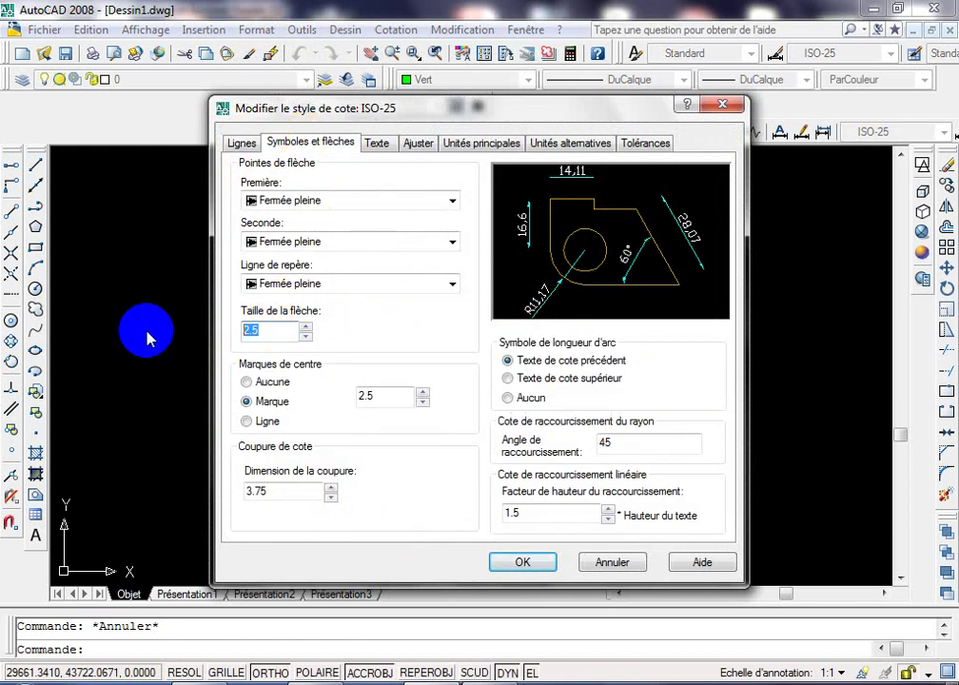
type("3")
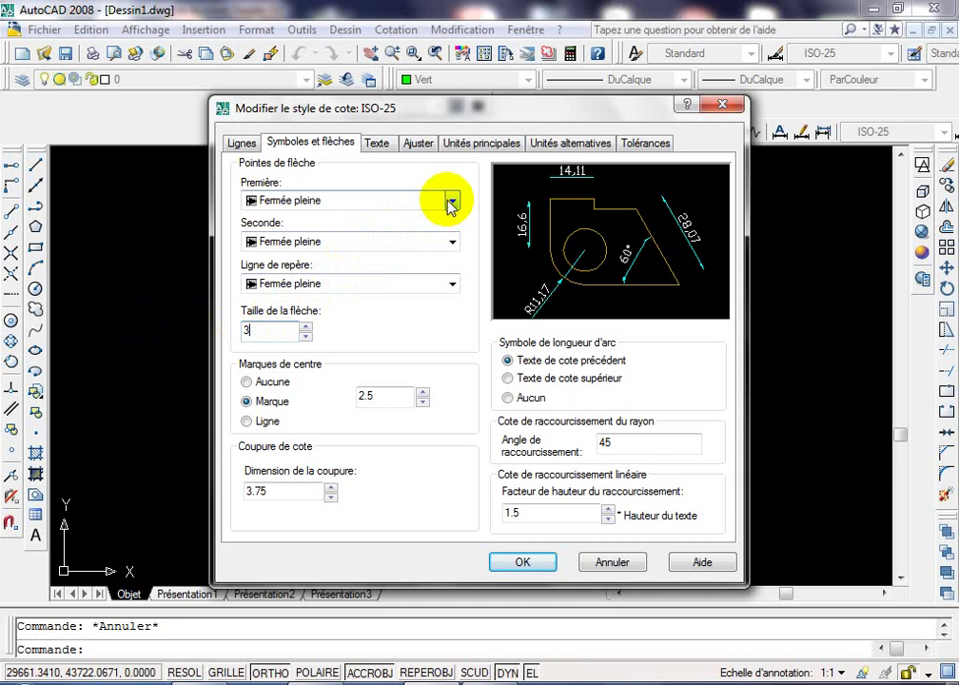
Step: Make the ISO-25 dimension text green and set its height to 5
left_click(377, 143)
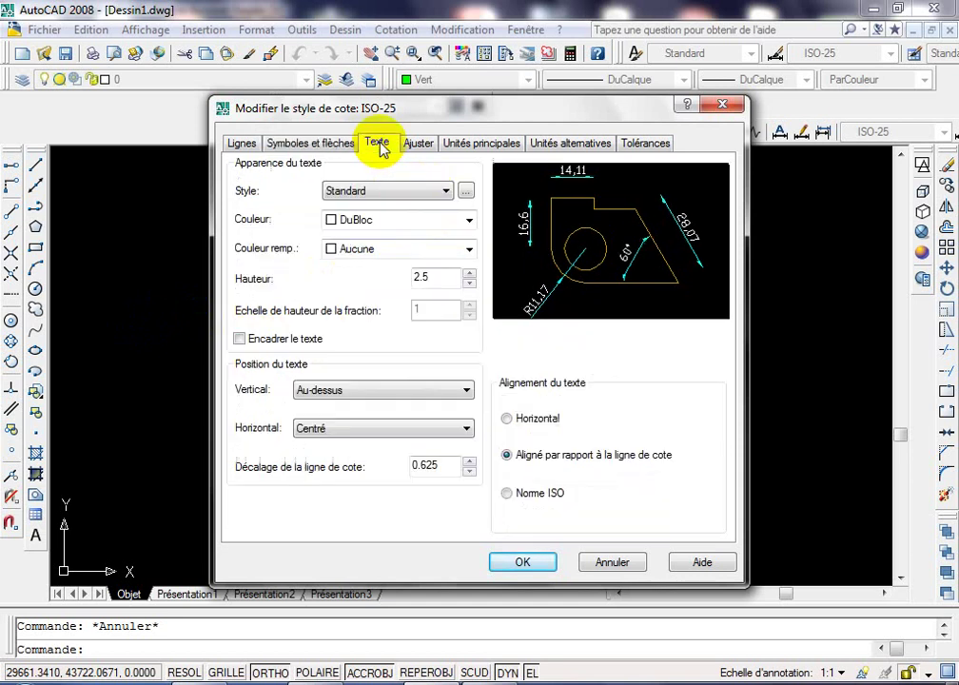
left_click(471, 221)
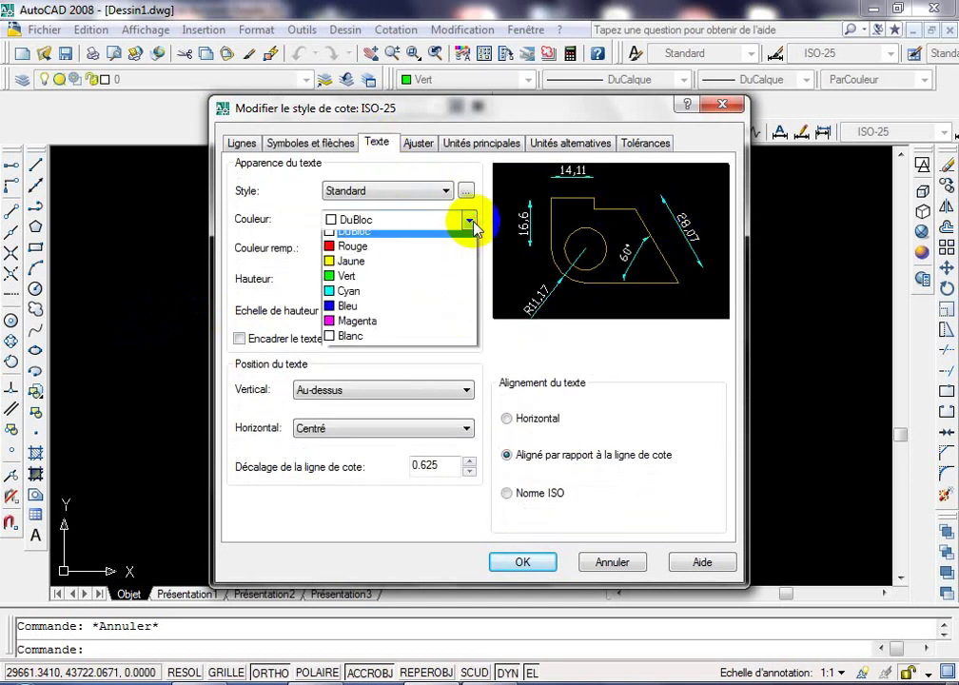
left_click(421, 300)
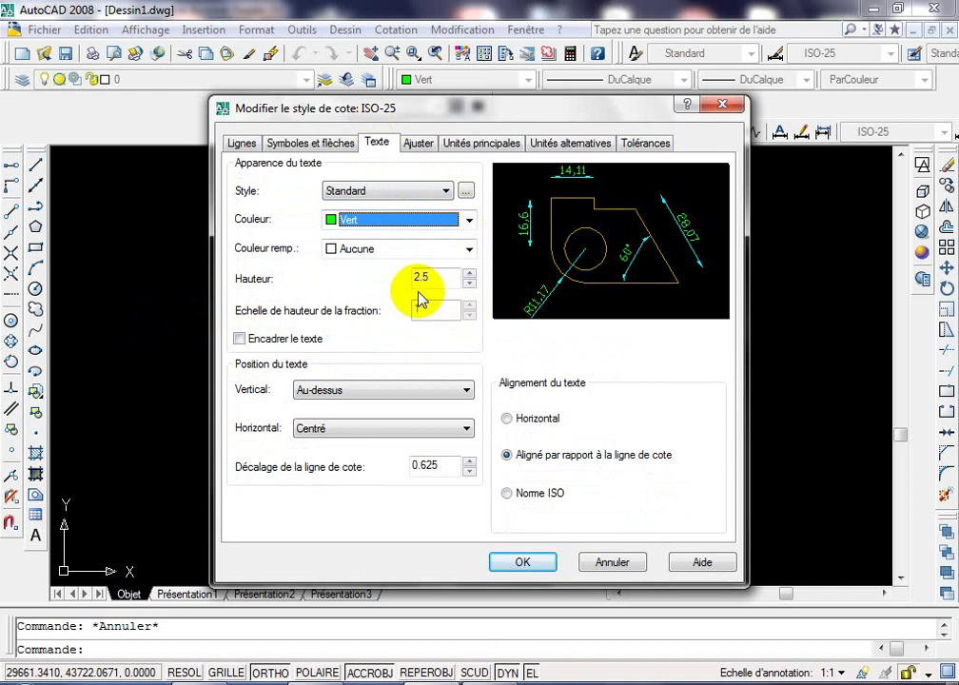
left_click_drag(433, 280, 359, 286)
type("5")
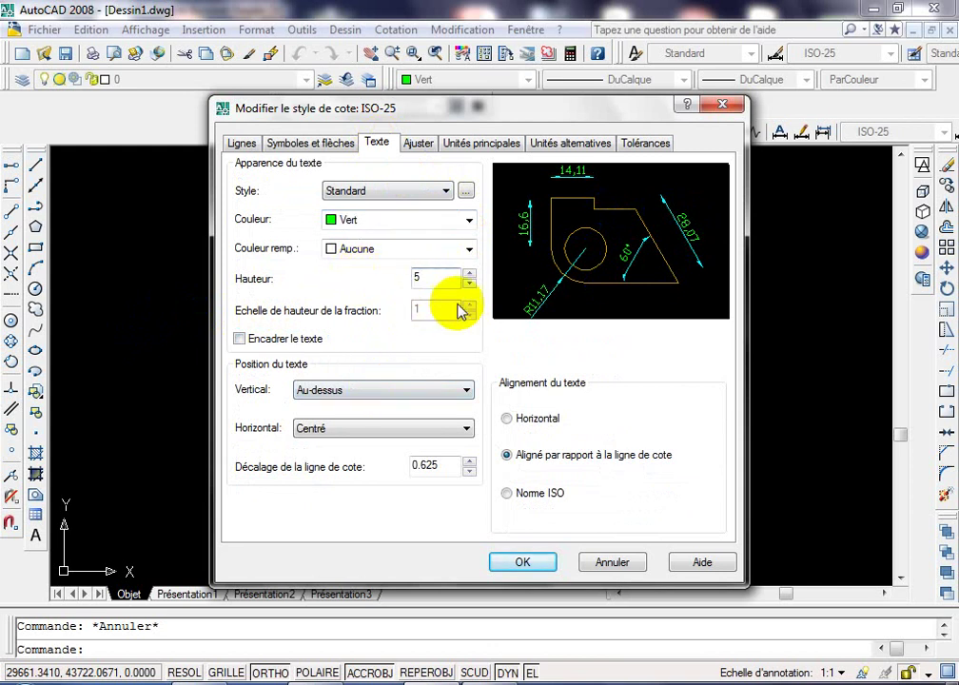
Step: Set primary units precision to 0 and apply the style changes
left_click(418, 143)
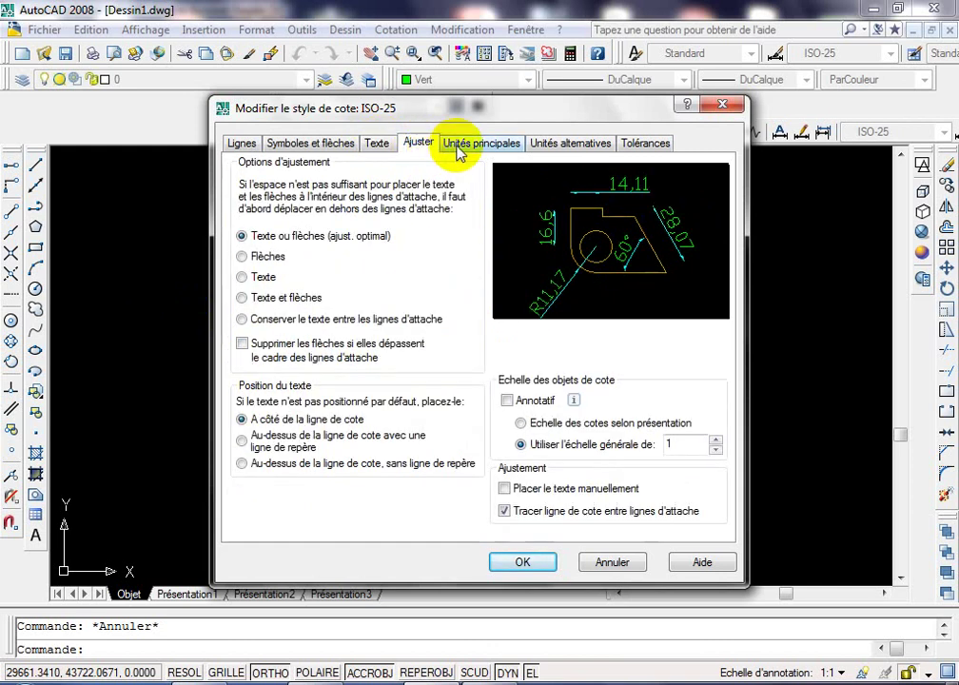
left_click(456, 143)
left_click(443, 217)
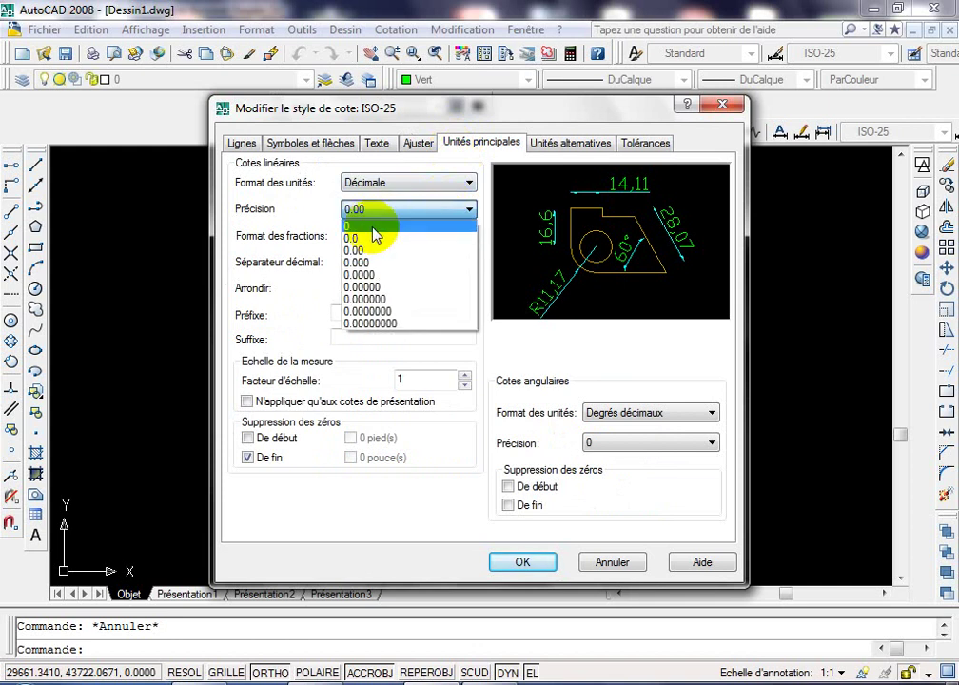
left_click(376, 228)
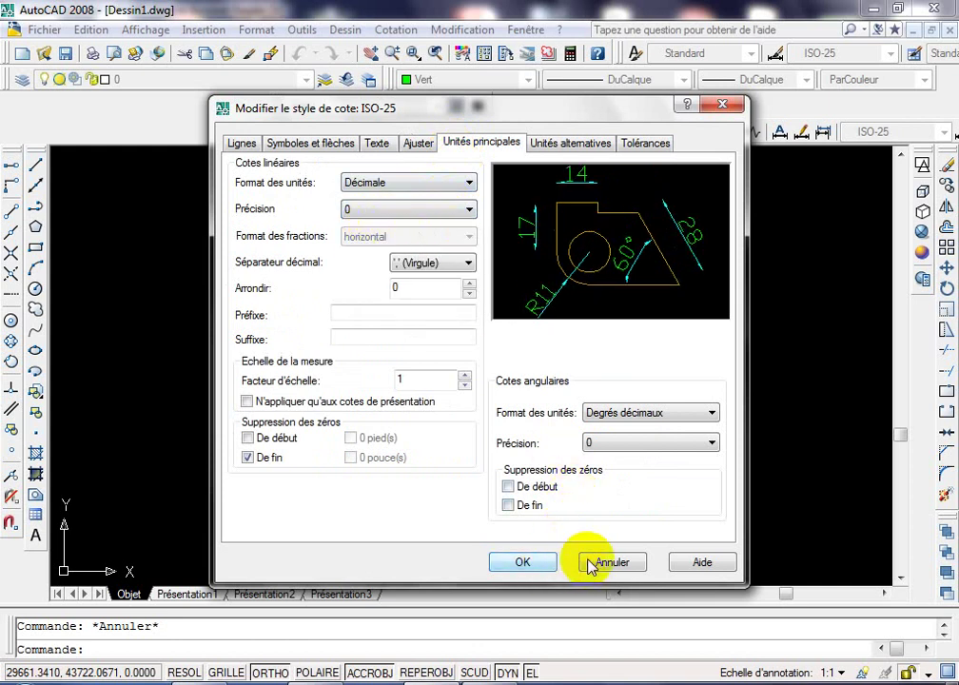
left_click(531, 564)
left_click(583, 490)
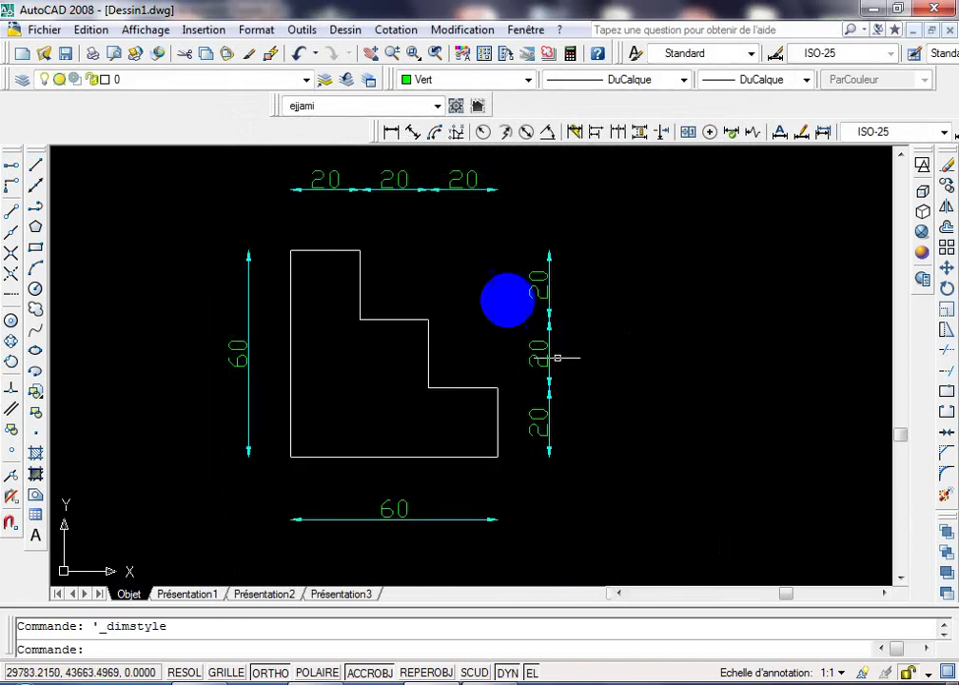
Step: Change the ISO-25 text height from 5 to 3 and apply it
left_click(256, 30)
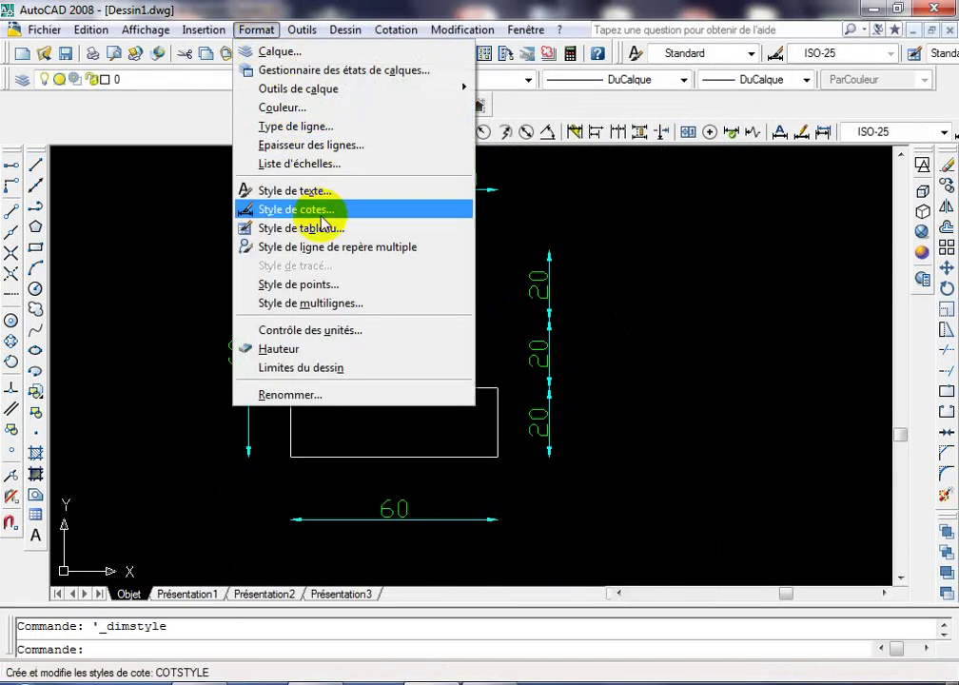
left_click(304, 210)
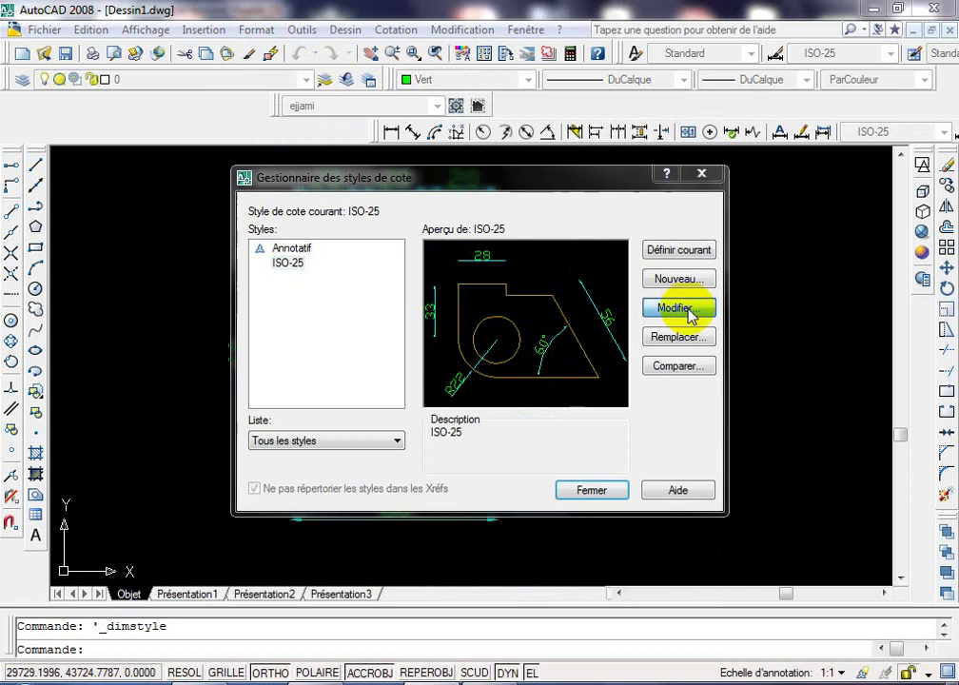
left_click(683, 311)
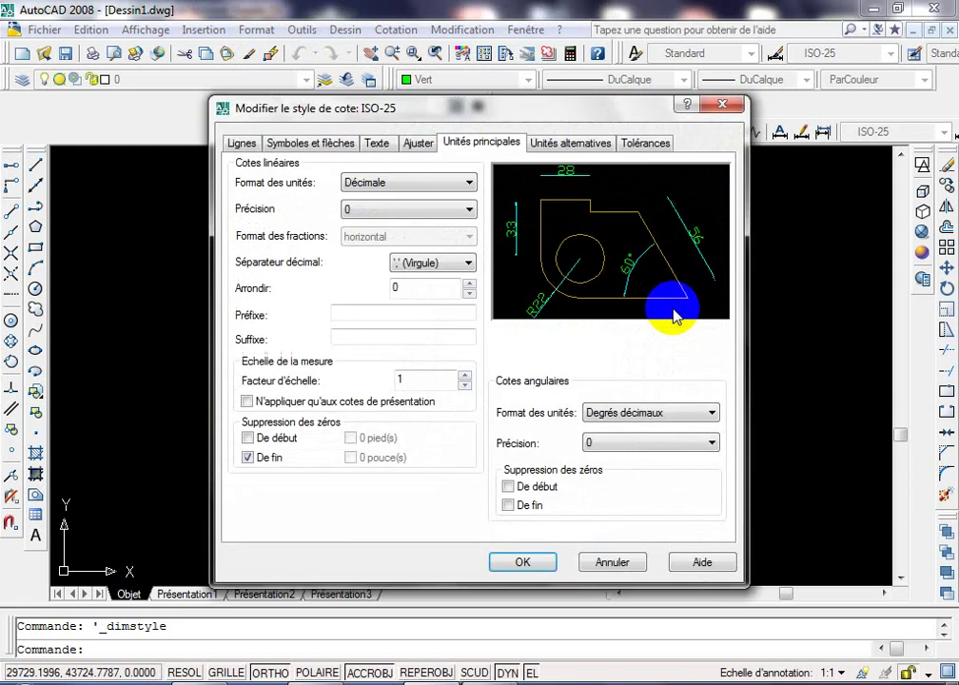
left_click(377, 143)
left_click(362, 275)
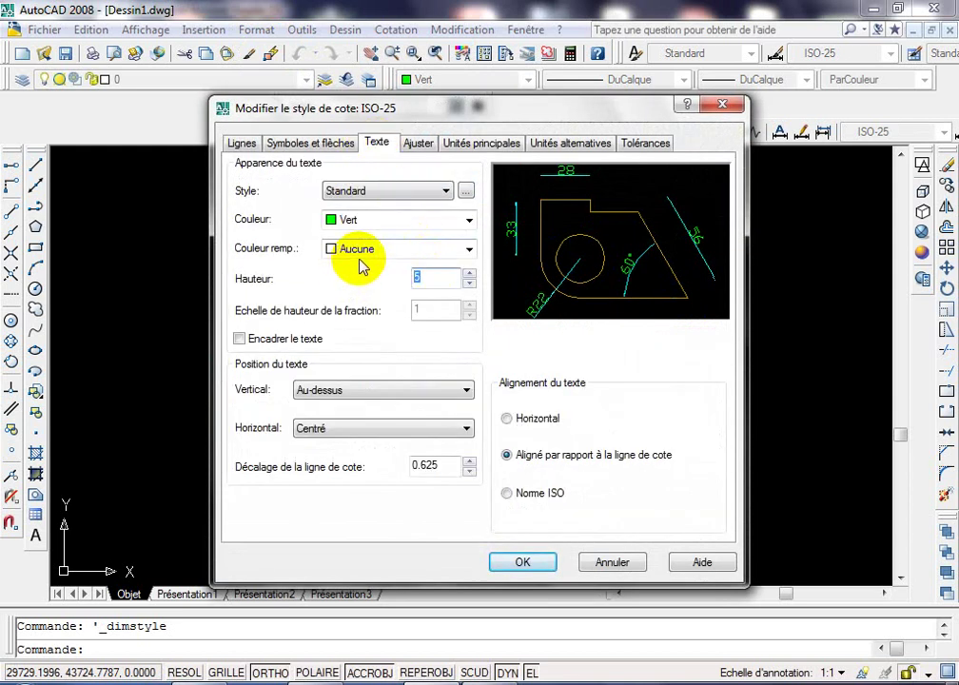
type("3")
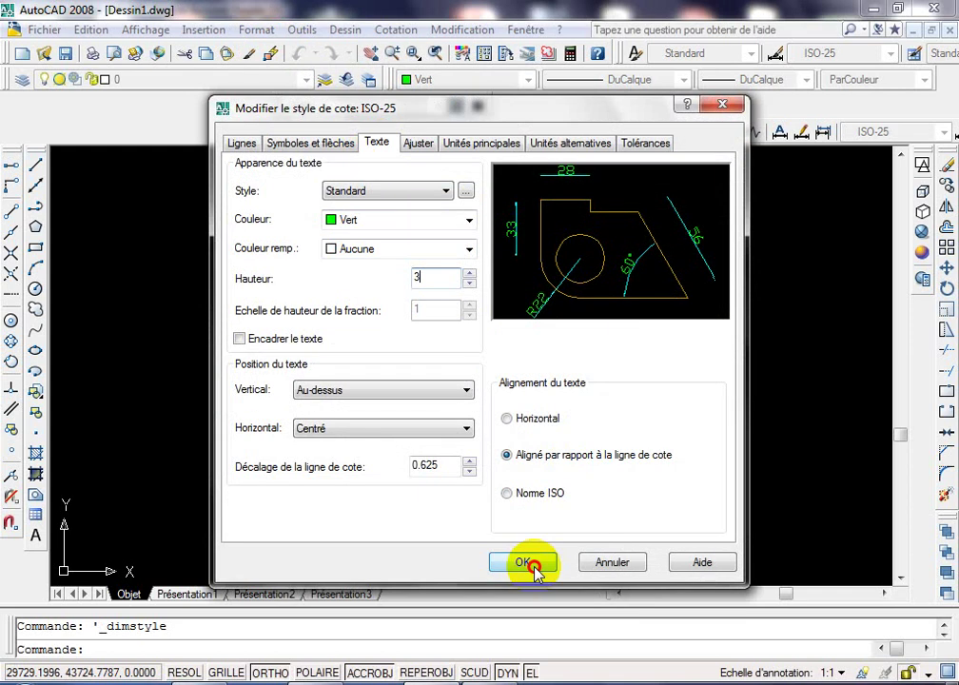
left_click(525, 562)
left_click(578, 491)
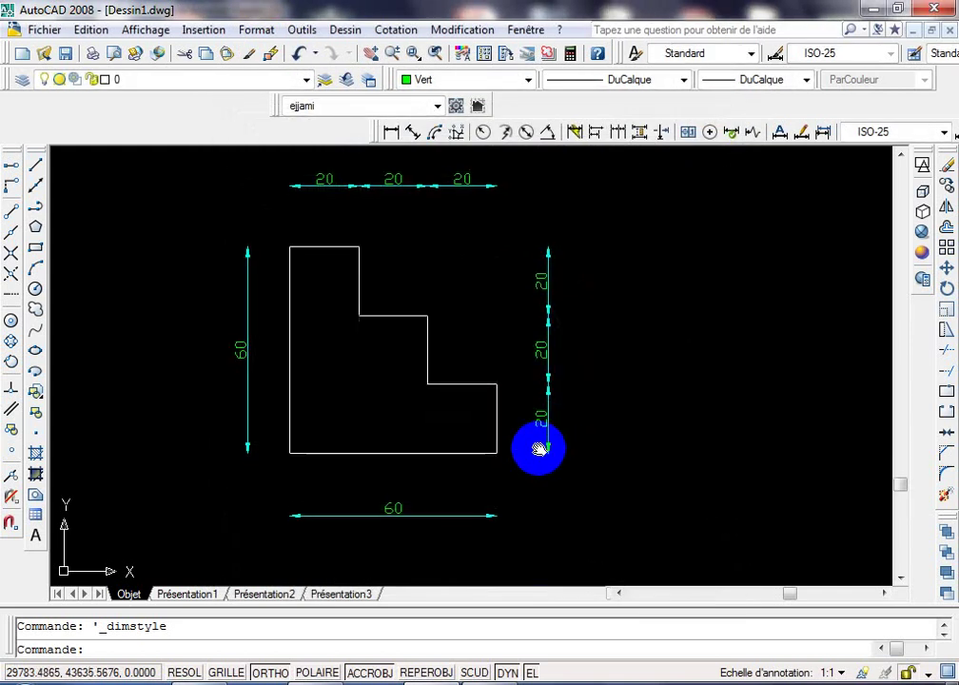
Step: Fill the inside of the L-shaped profile with an ANSI31 diagonal hatch
left_click(35, 454)
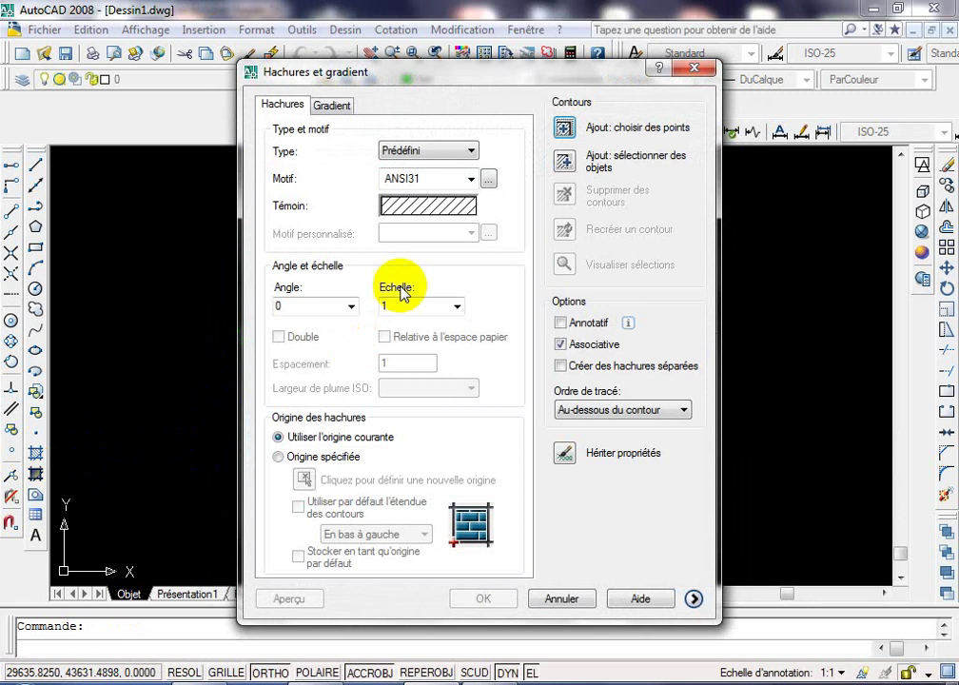
left_click(469, 179)
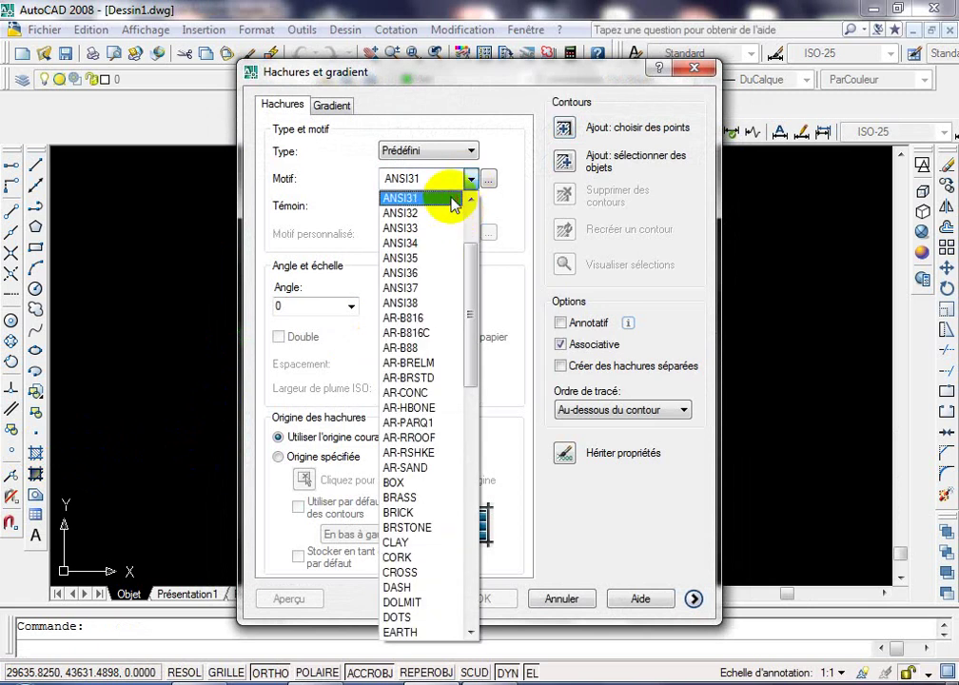
left_click(454, 197)
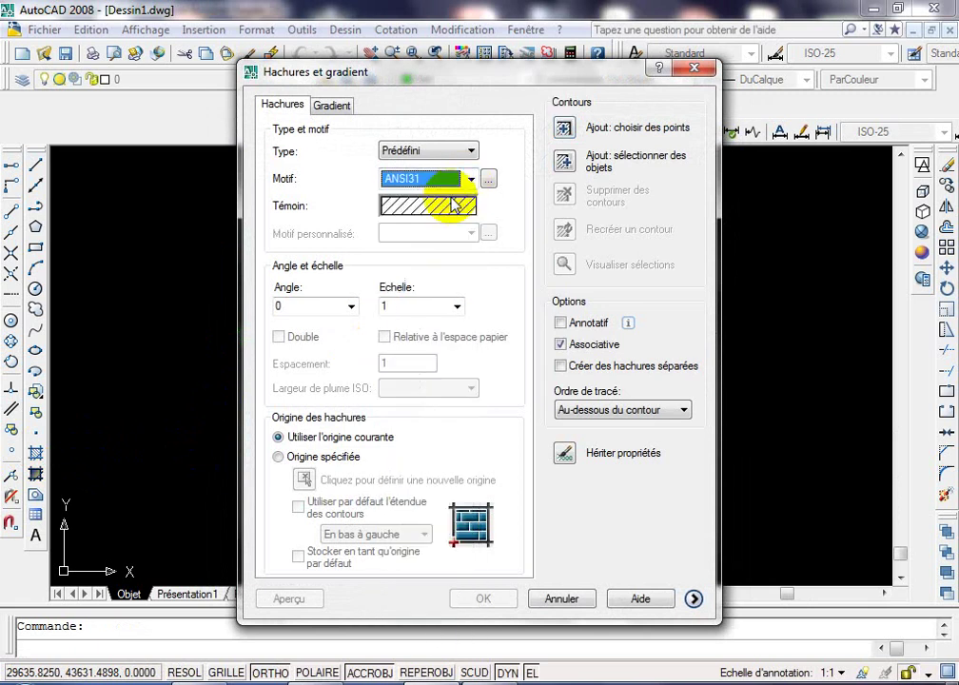
left_click(566, 131)
left_click(367, 332)
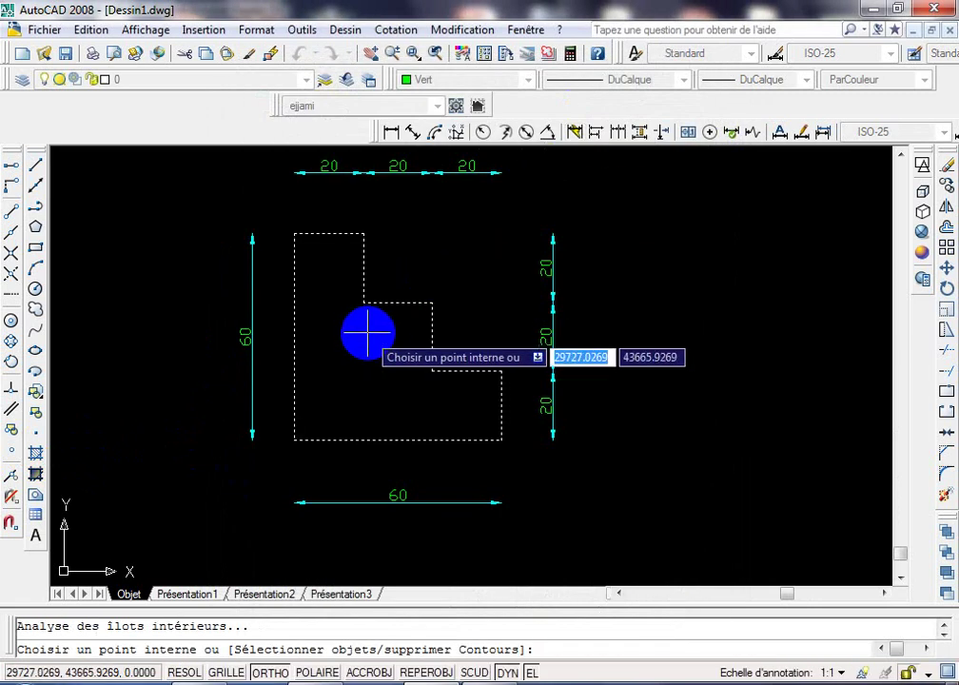
key("Return")
key("Return")
Step: Pan and zoom to centre the hatched profile in the view
middle_click_drag(381, 325, 446, 295)
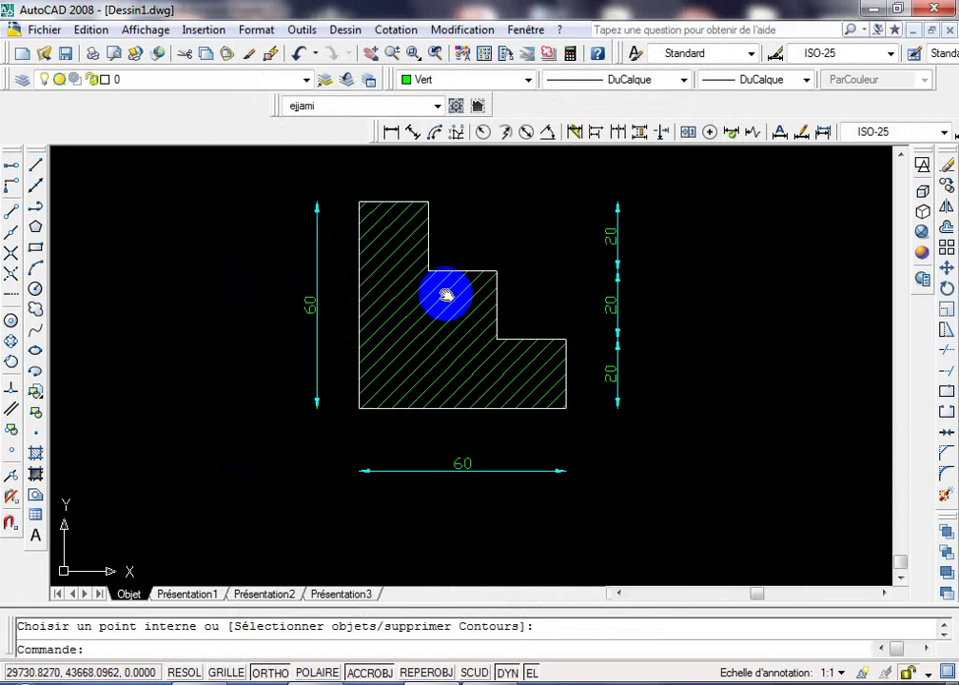
scroll(443, 332, "down", 1)
scroll(394, 368, "down", 3)
scroll(392, 368, "up", 3)
scroll(395, 373, "up", 3)
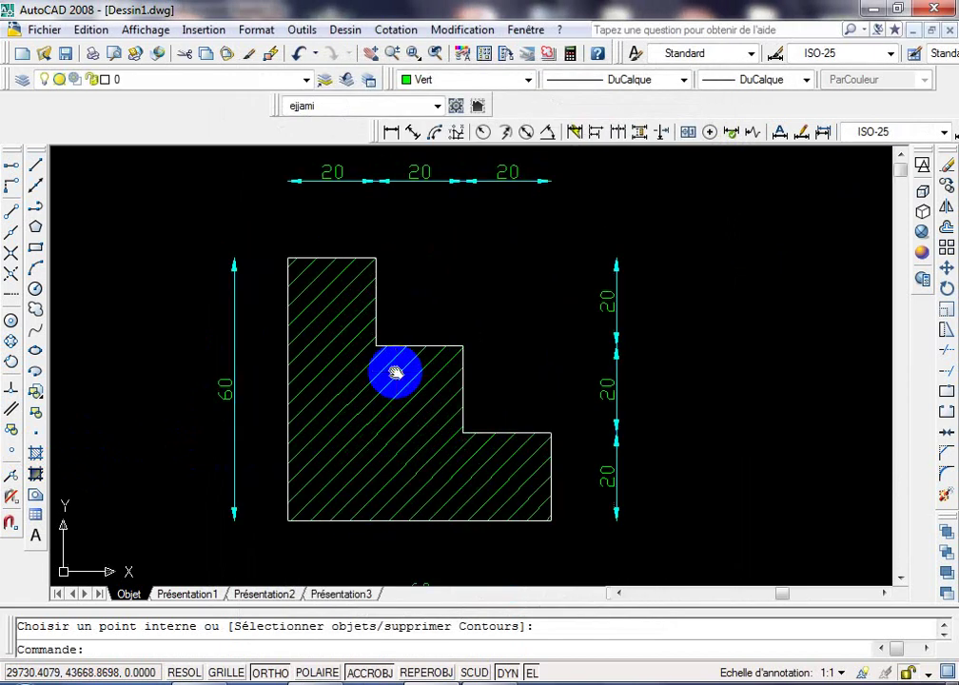
scroll(395, 373, "down", 2)
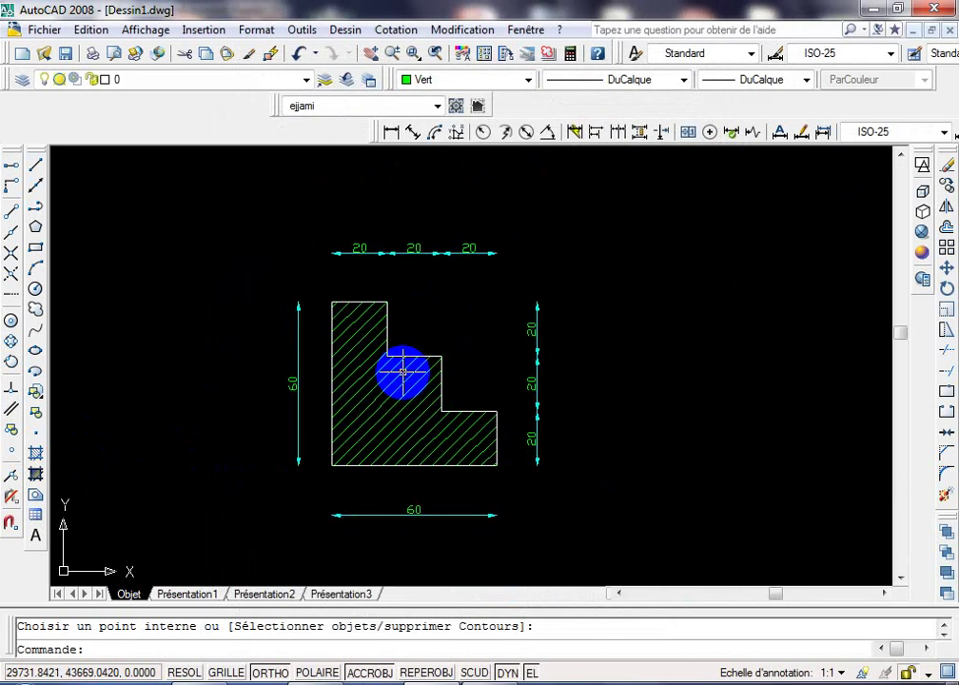
scroll(402, 370, "up", 2)
middle_click_drag(402, 371, 427, 353)
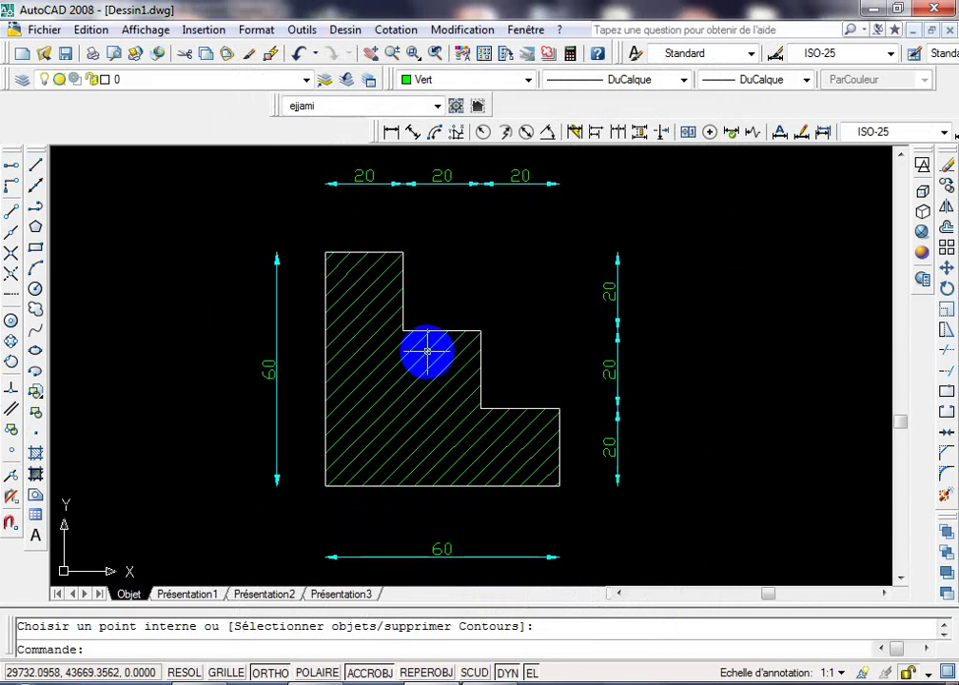
key("alt+Tab")
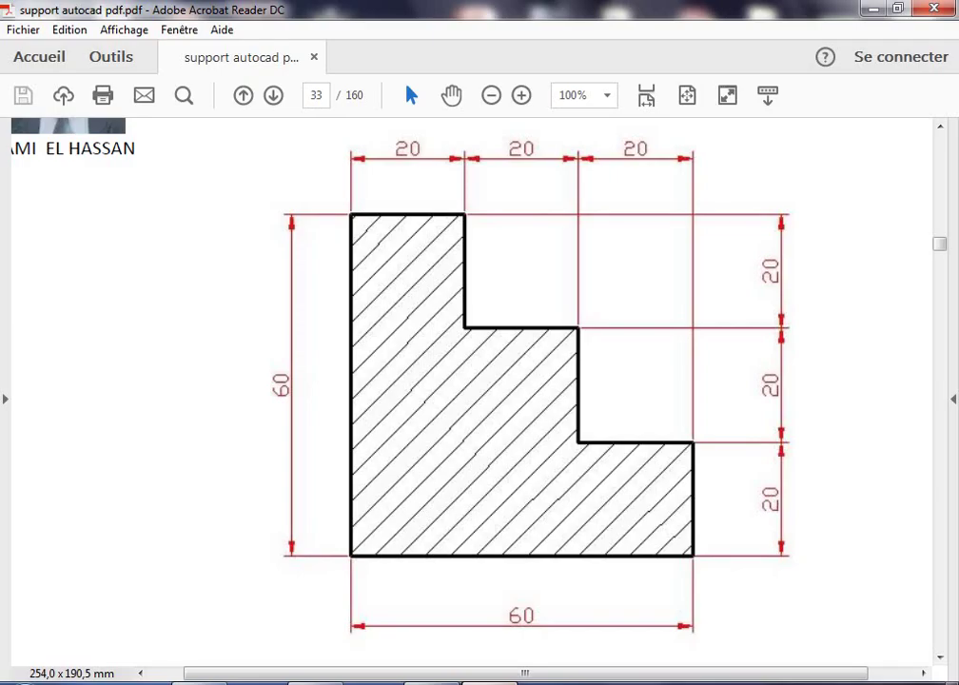